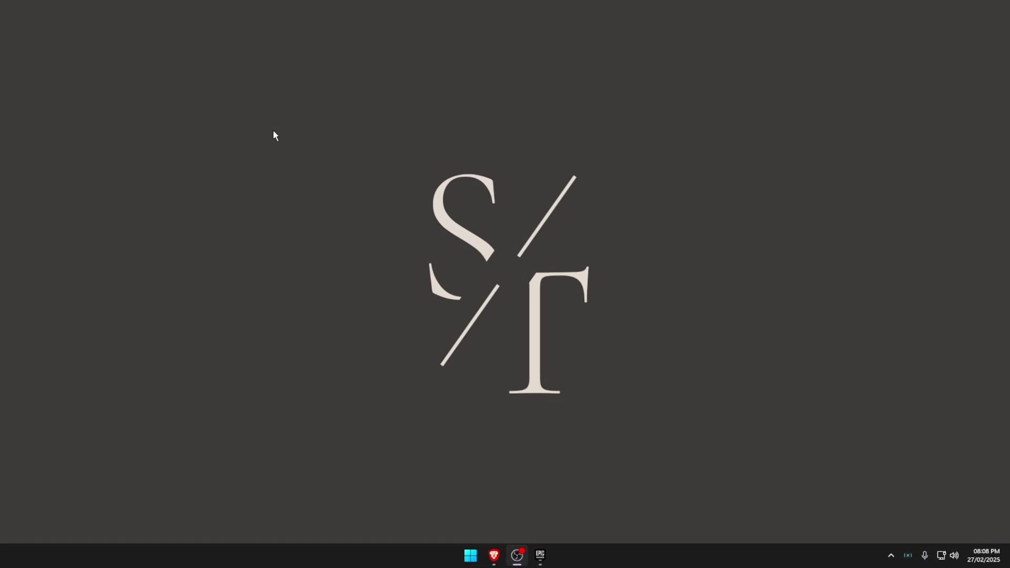
# - Find the Windows Update settings with a system search for "update" and open the advanced options
pyautogui.press('super')
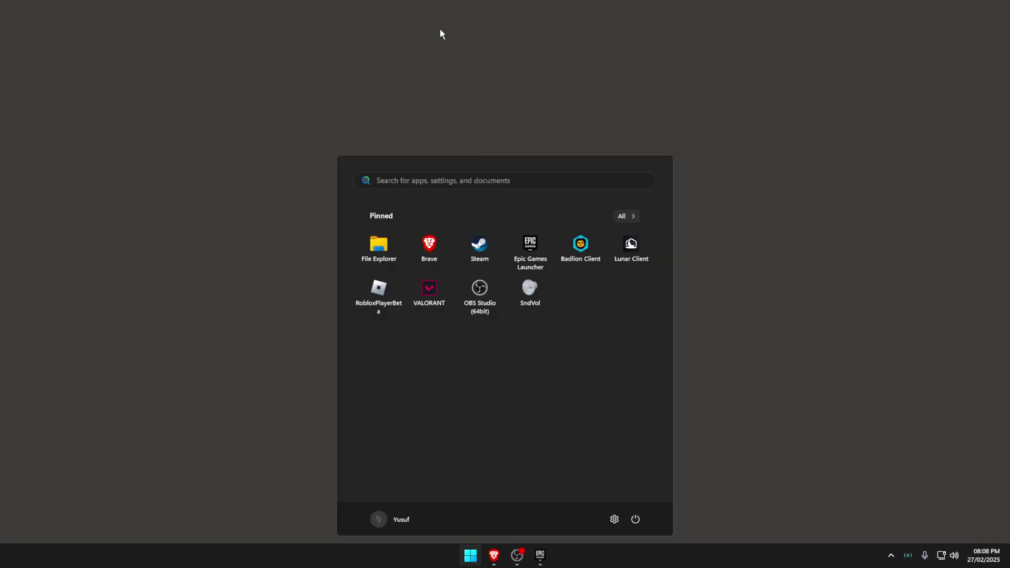
pyautogui.write('update')
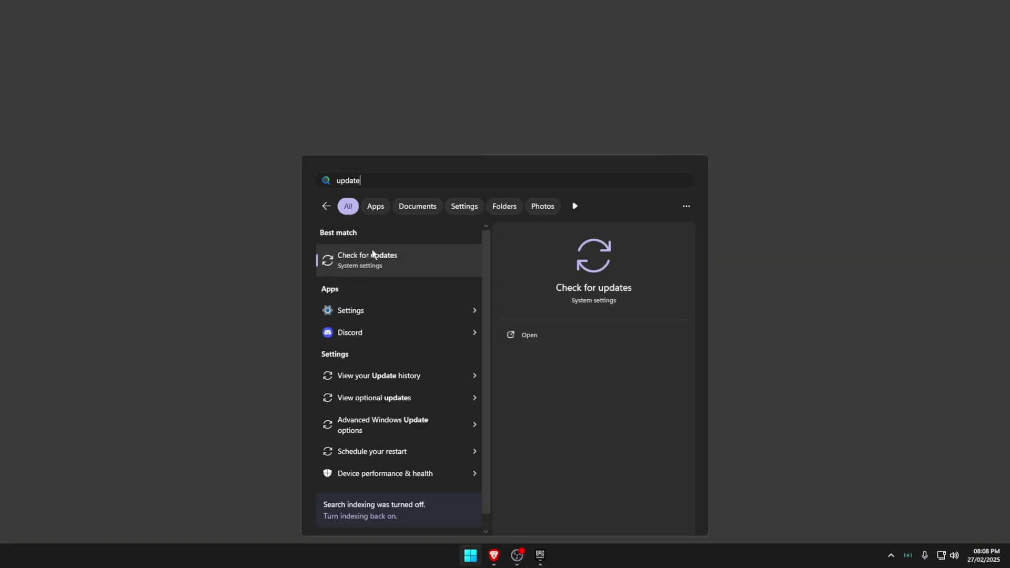
pyautogui.moveTo(374, 182); pyautogui.dragTo(336, 187)
pyautogui.click(378, 255)
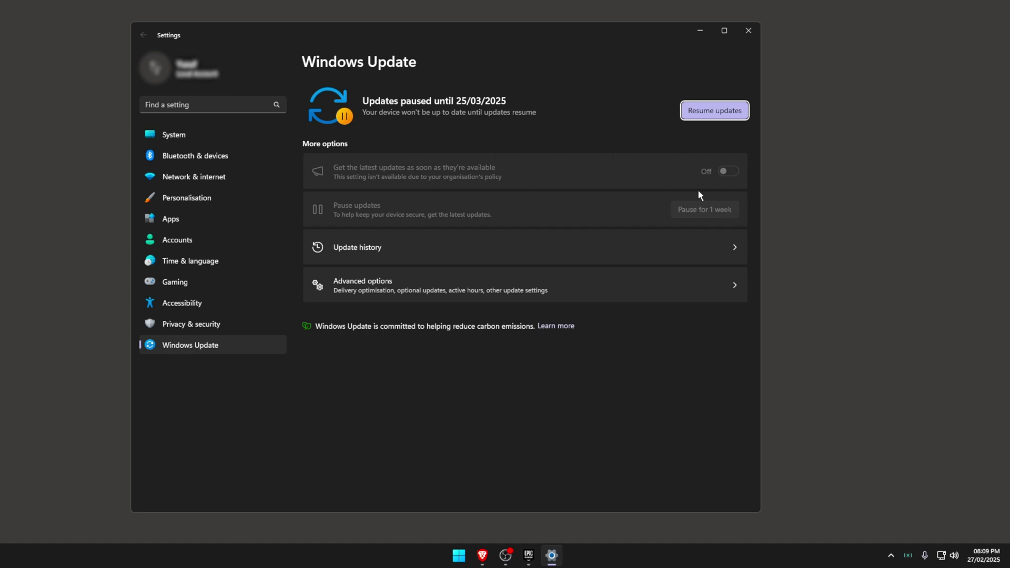
pyautogui.click(410, 286)
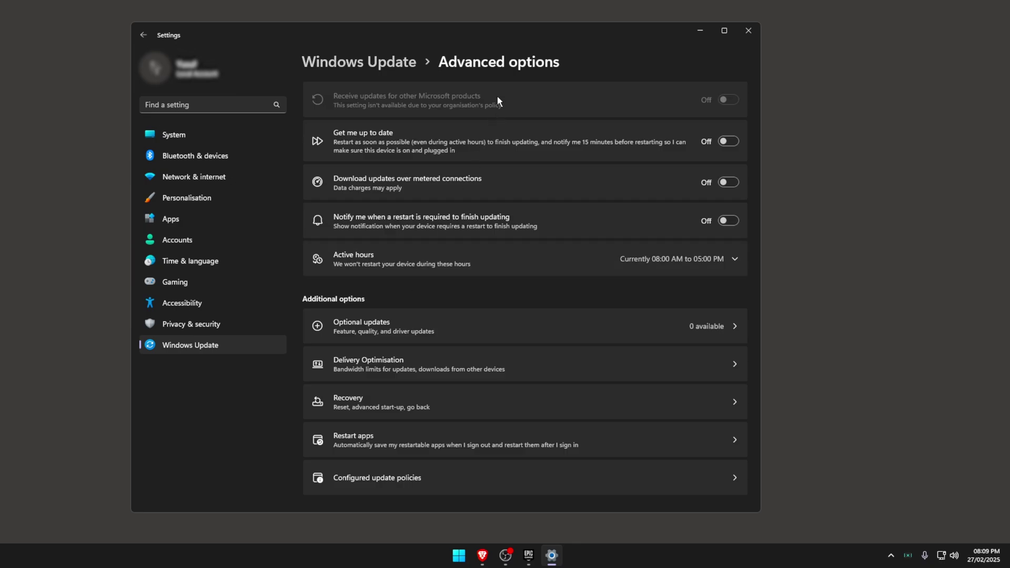
# - Review the adjustment choices for active hours and the optional updates page in the advanced update options
pyautogui.click(640, 253)
pyautogui.click(677, 292)
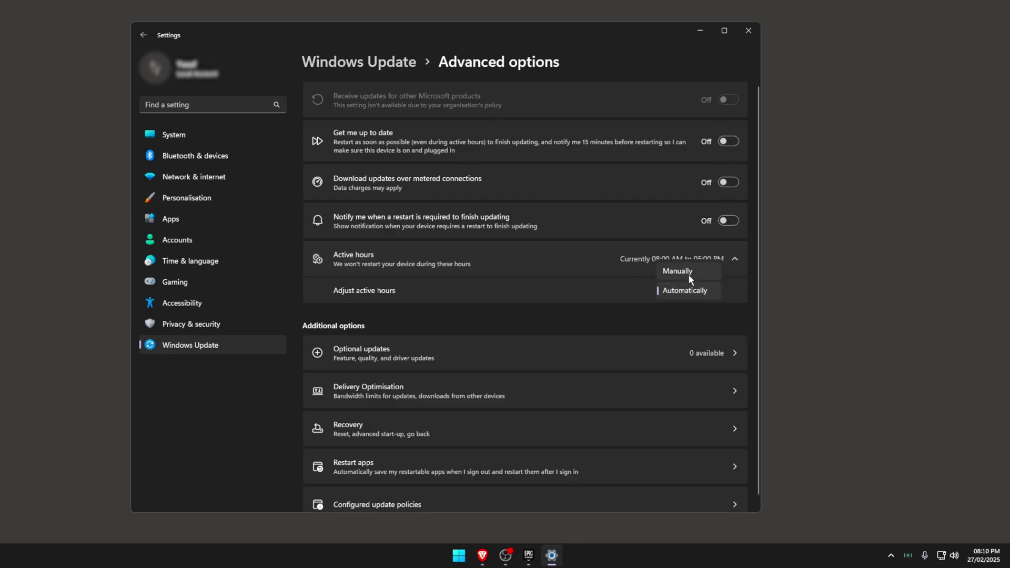
pyautogui.click(733, 266)
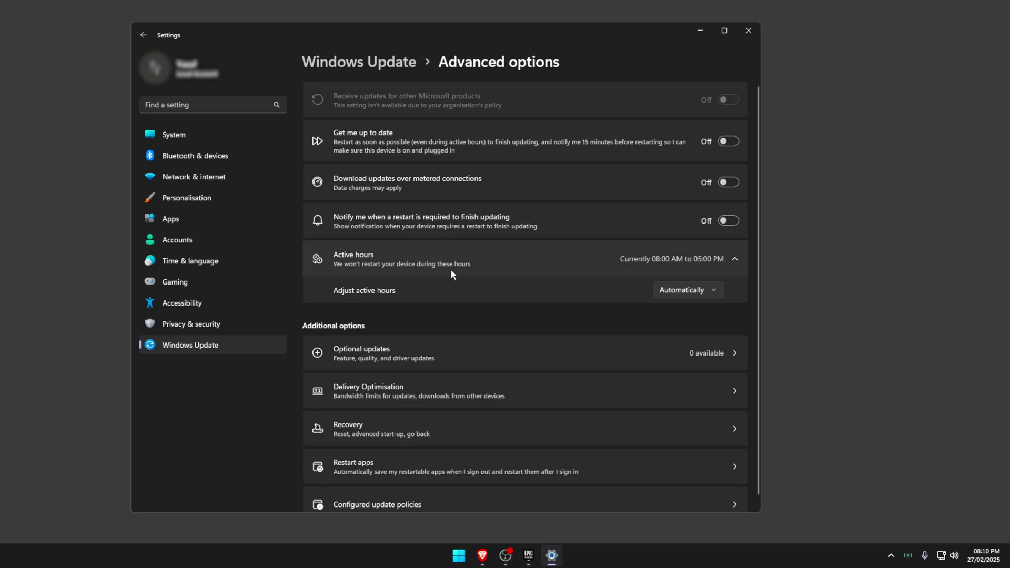
pyautogui.click(649, 261)
pyautogui.click(710, 327)
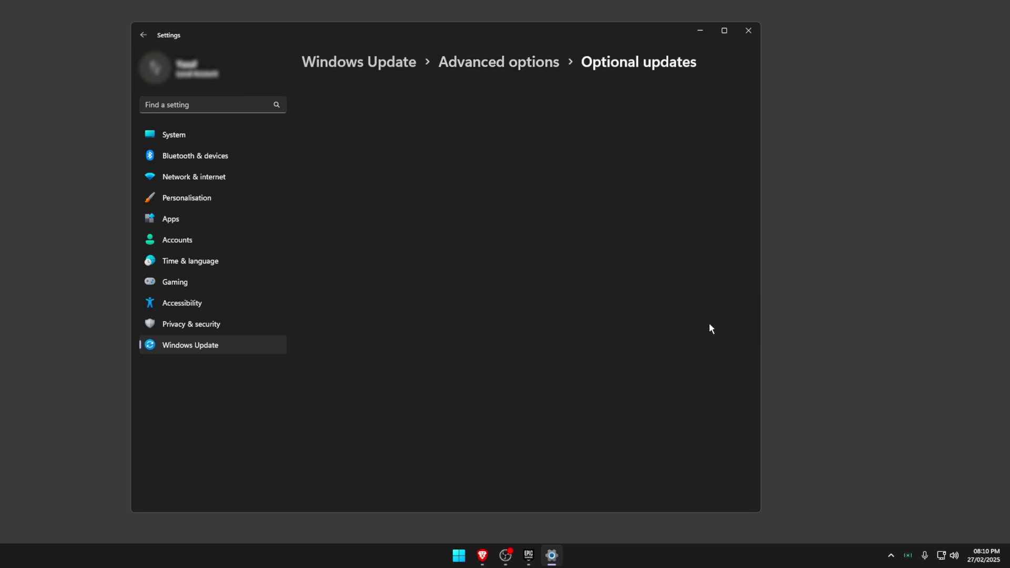
pyautogui.click(521, 75)
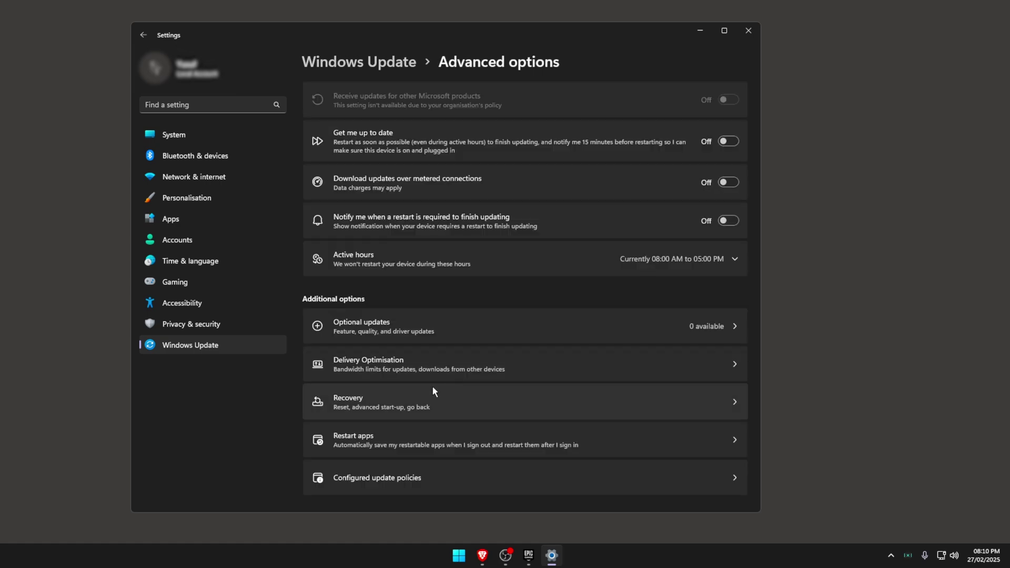
# - Open Delivery Optimisation, expand the download options and open the background bandwidth limit percentage for editing
pyautogui.click(653, 362)
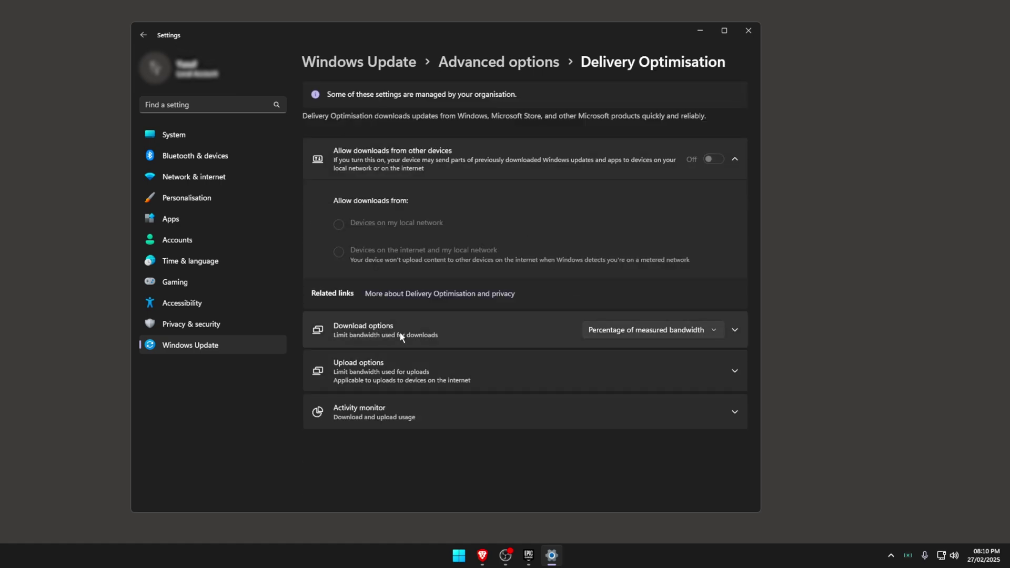
pyautogui.click(737, 330)
pyautogui.click(657, 333)
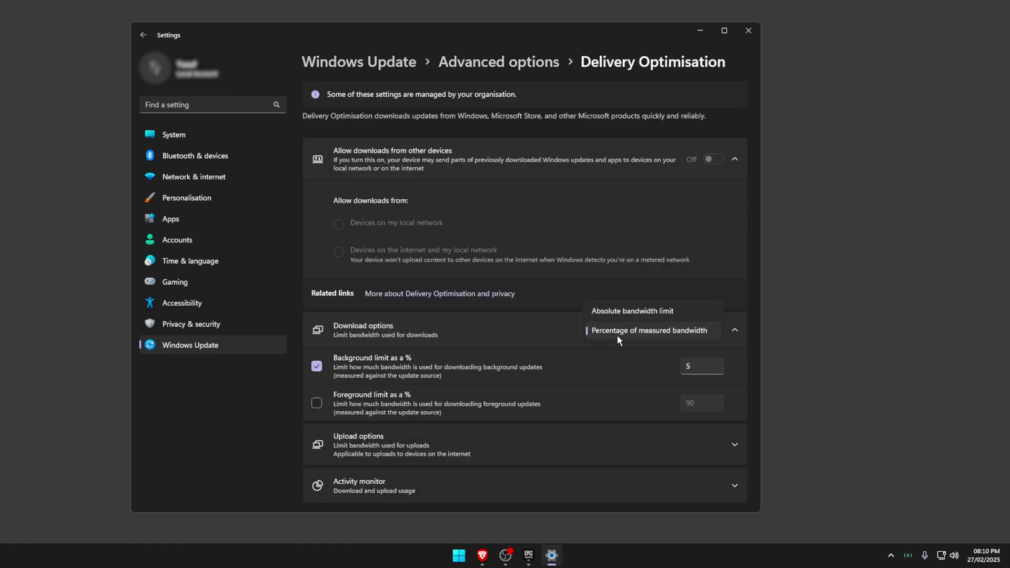
pyautogui.click(549, 343)
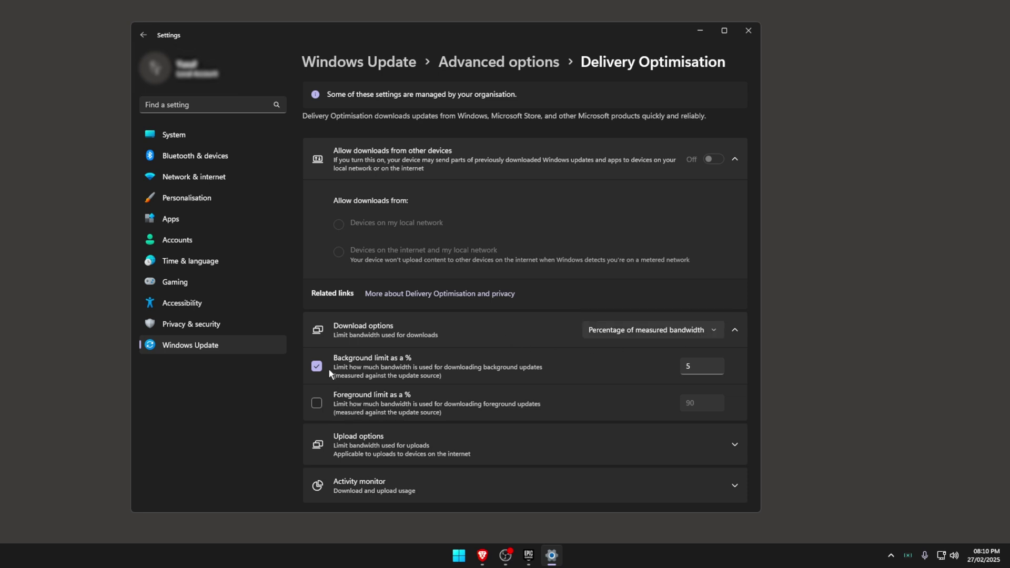
pyautogui.click(695, 366)
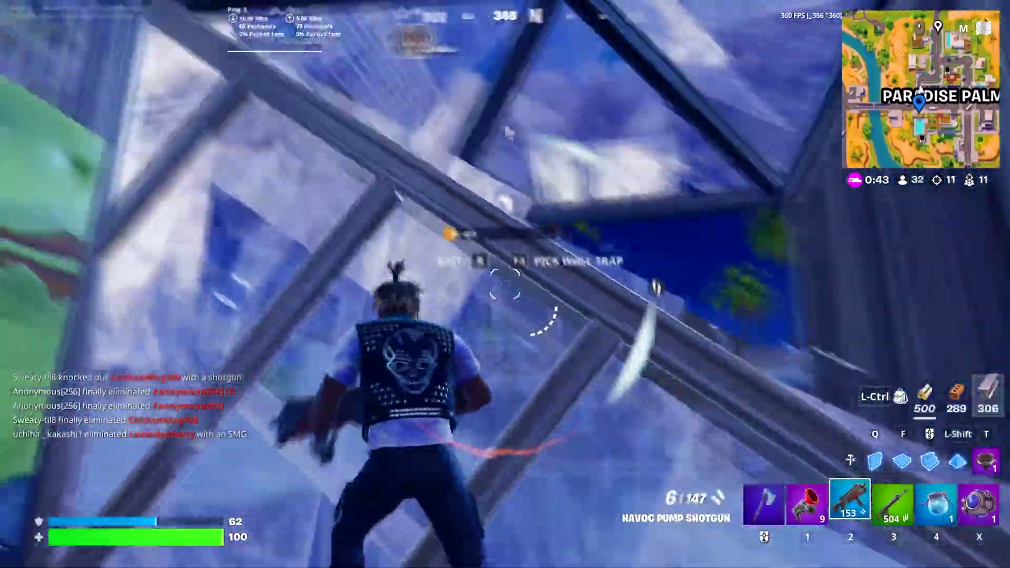
pyautogui.press('2')
pyautogui.press('r')
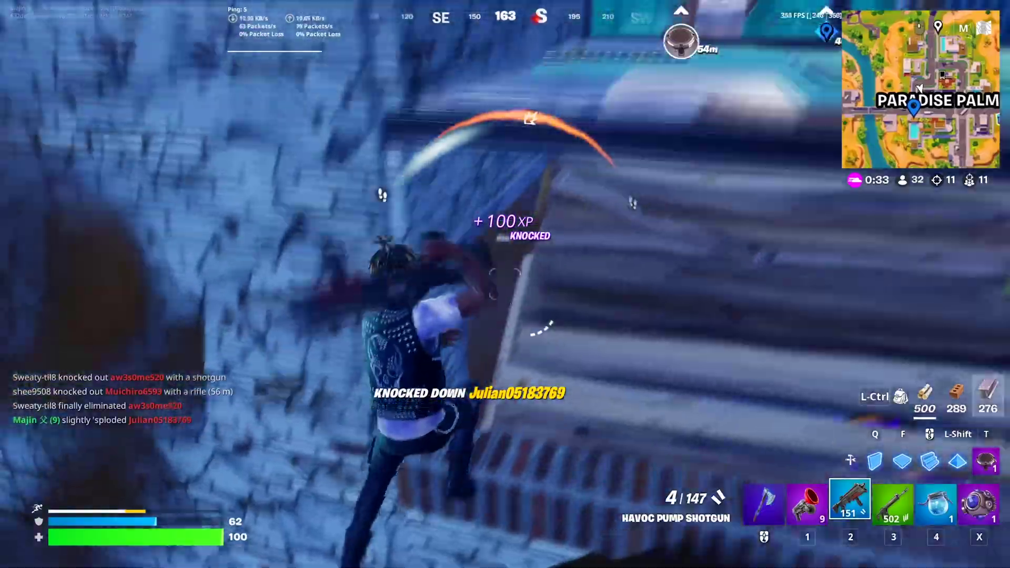
pyautogui.press('r')
pyautogui.press('q')
pyautogui.press('2')
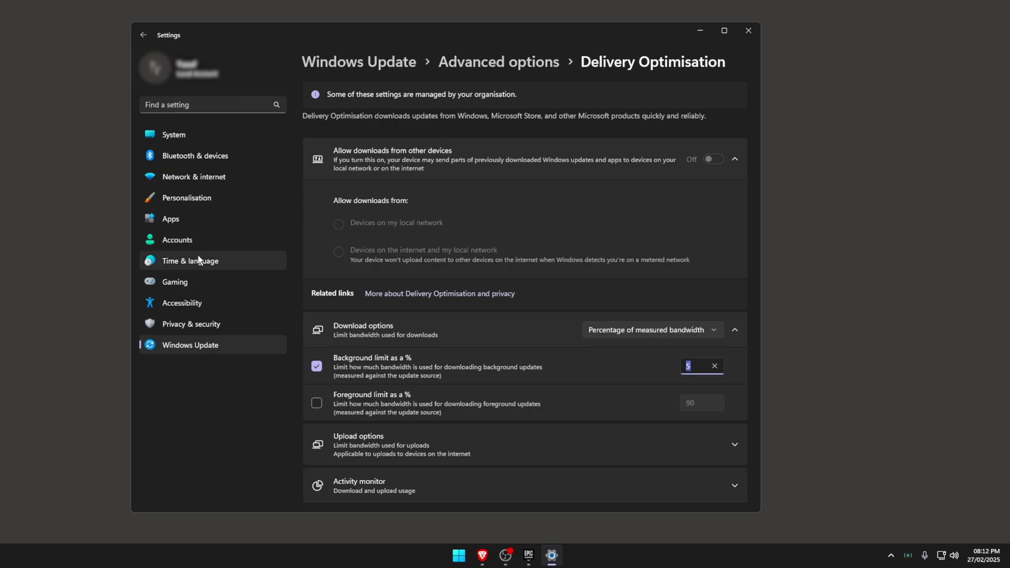
# - Switch to Task Manager, show the startup apps list and inspect the commands offered for GoXLR App.exe and the hidden tray icons
pyautogui.press('super')
pyautogui.write('task Manager')
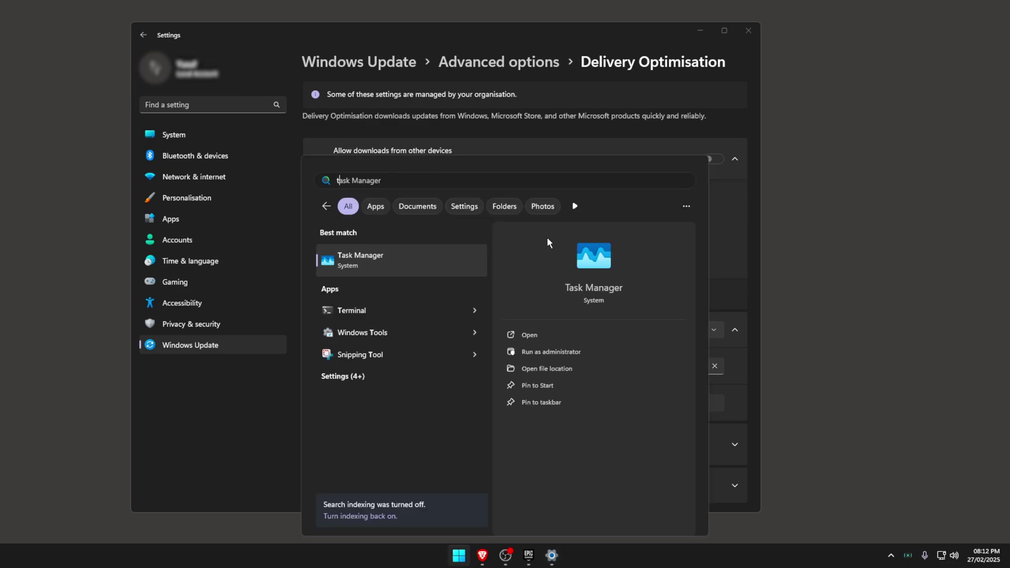
pyautogui.click(388, 257)
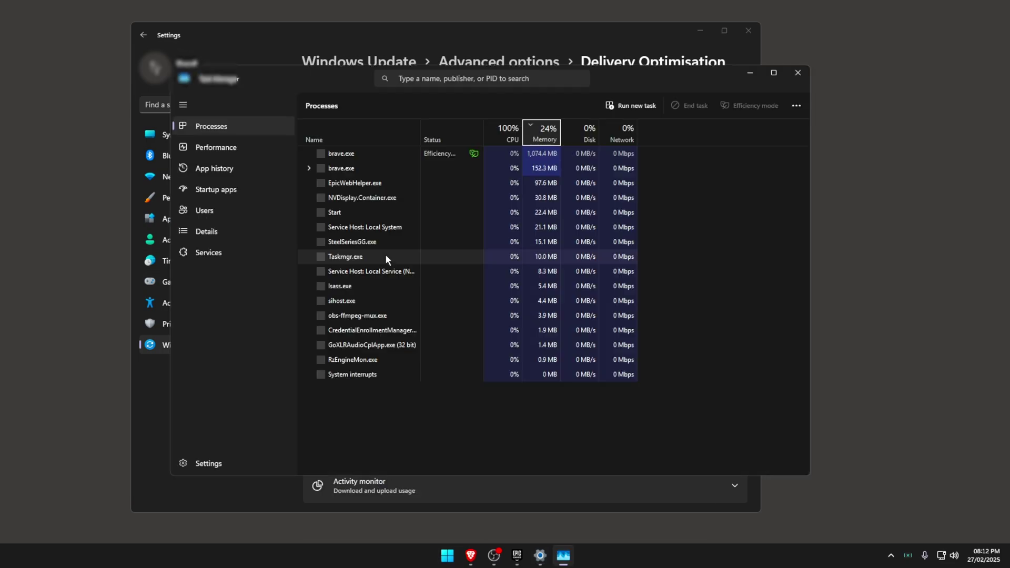
pyautogui.click(247, 191)
pyautogui.rightClick(519, 172)
pyautogui.click(480, 338)
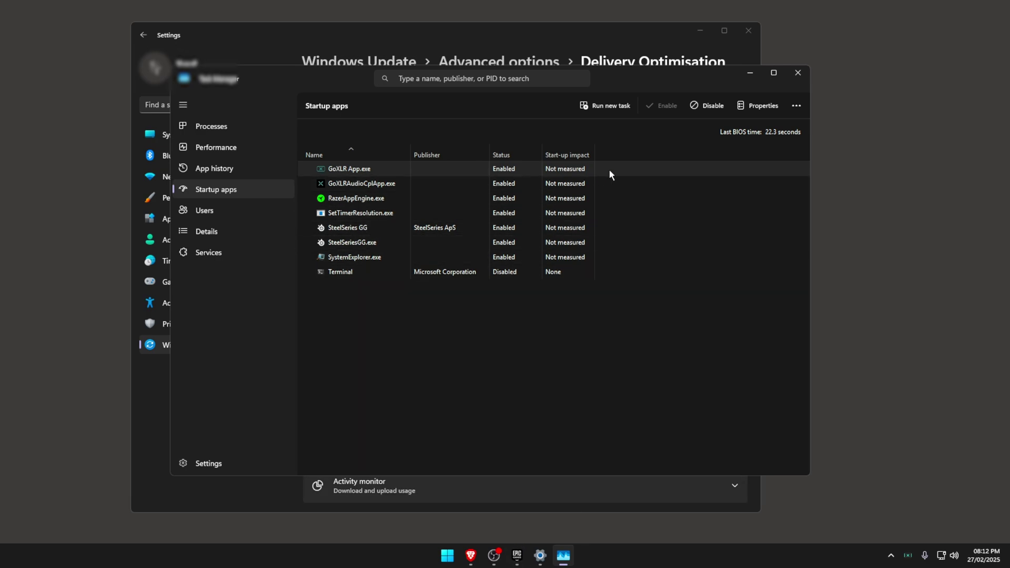
pyautogui.click(891, 555)
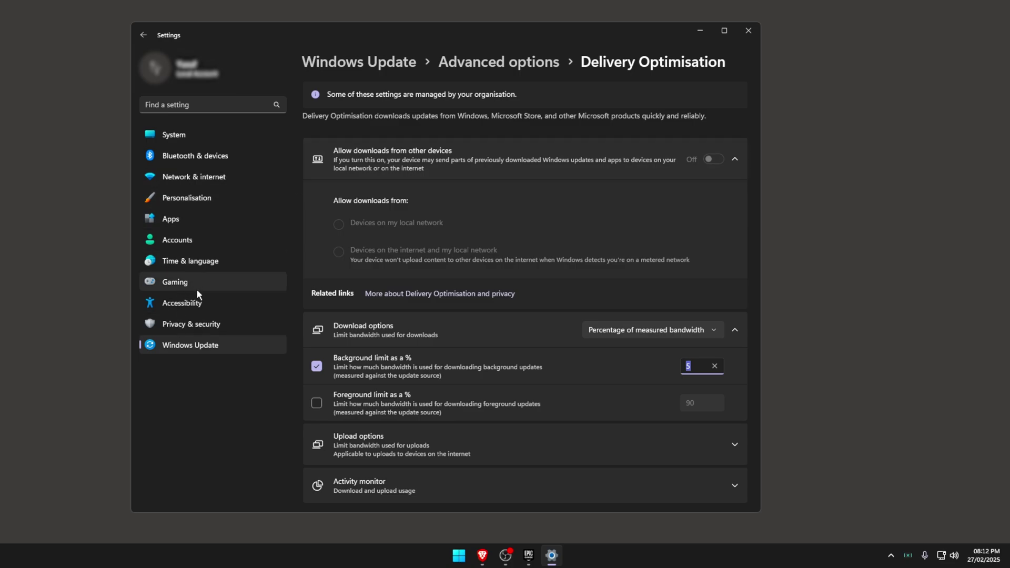
# - Return to Settings, search for "remove" and open Add or remove programmes
pyautogui.click(200, 135)
pyautogui.click(198, 104)
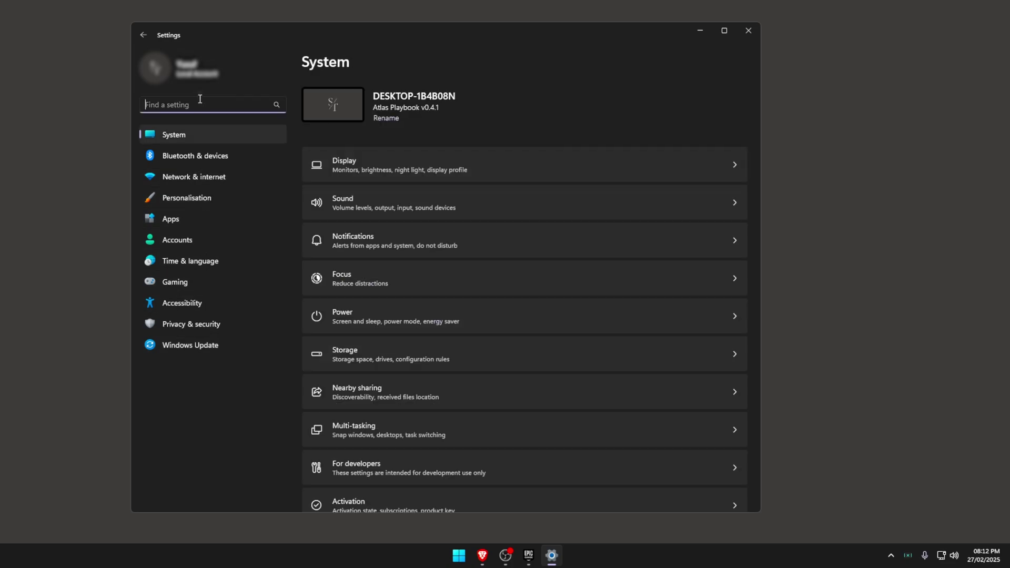
pyautogui.write('remove')
pyautogui.press('Return')
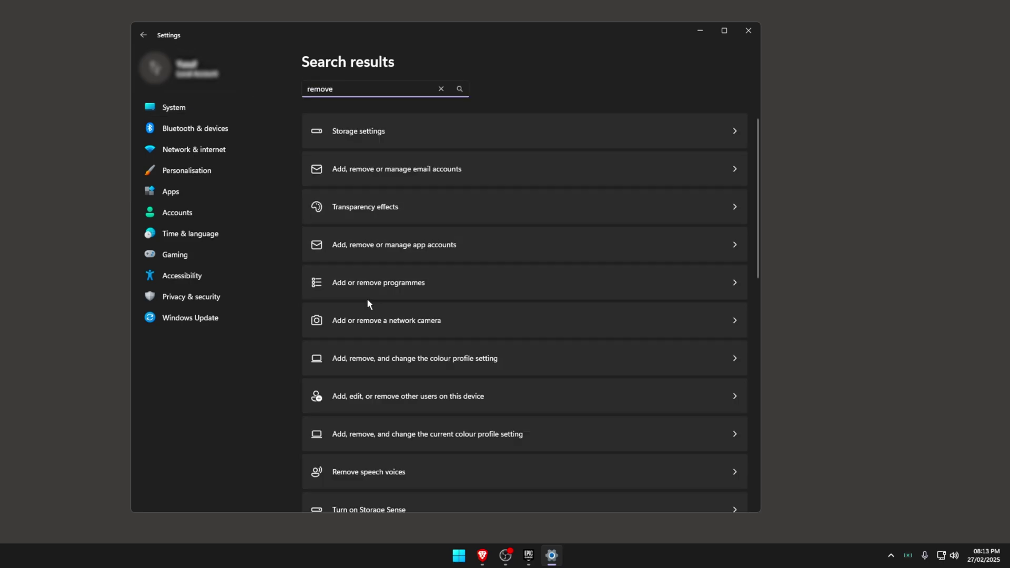
pyautogui.click(502, 282)
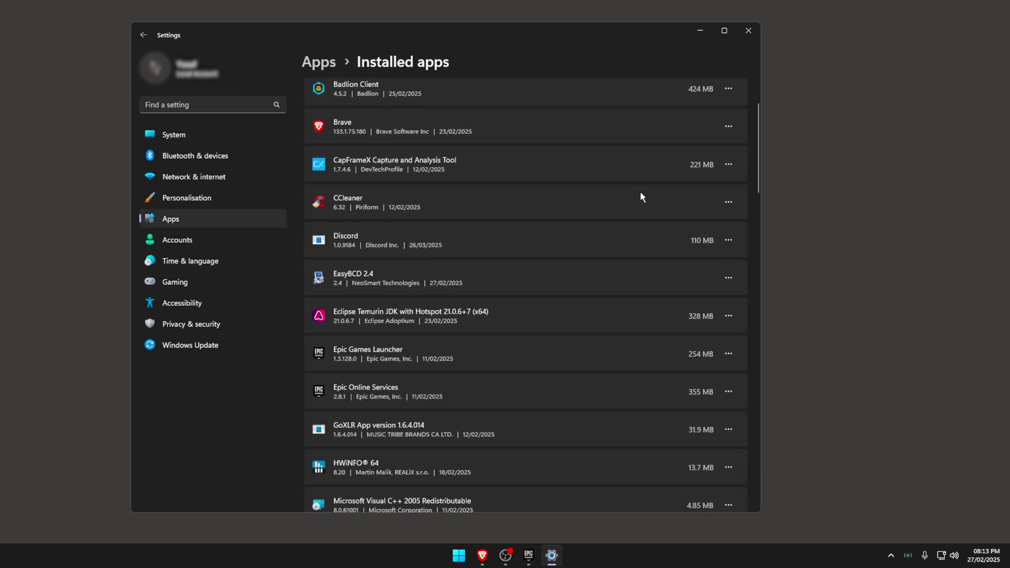
# - Look through the whole installed apps list to check for programs that are not needed
pyautogui.scroll(-10, 640, 196)
pyautogui.scroll(-15, 680, 415)
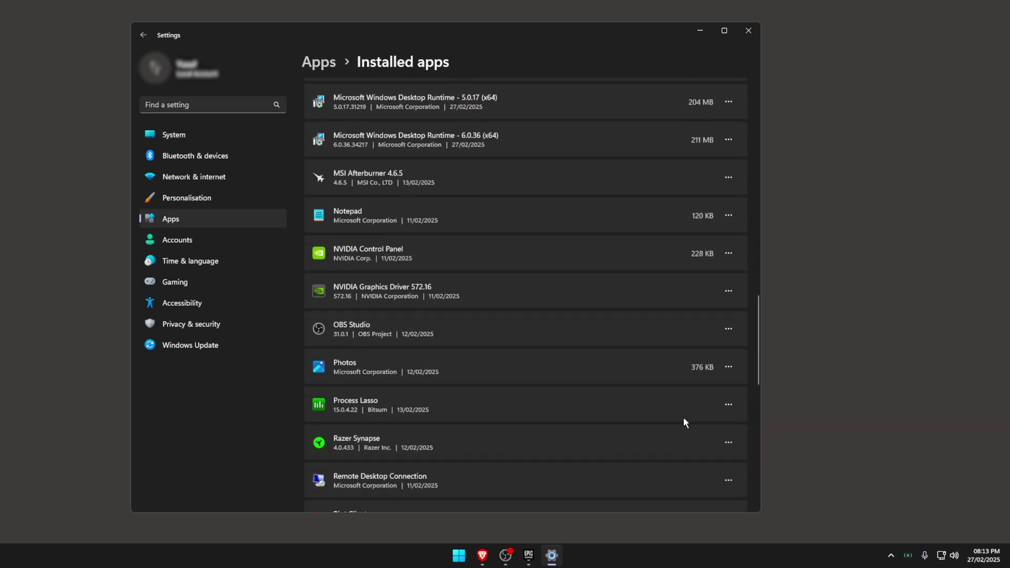
pyautogui.scroll(-12, 681, 396)
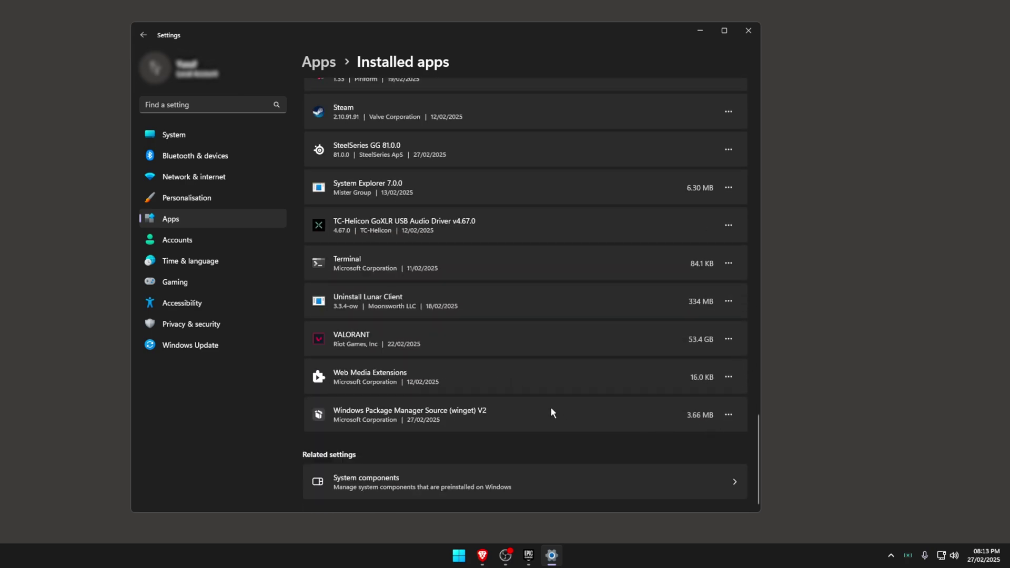
pyautogui.scroll(20, 527, 316)
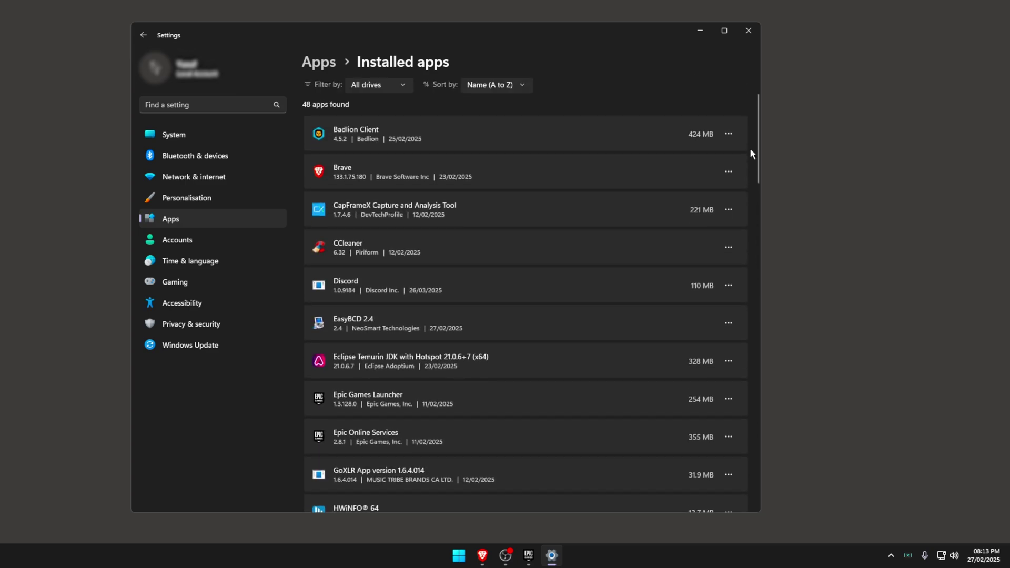
pyautogui.moveTo(753, 154); pyautogui.dragTo(758, 437)
pyautogui.scroll(20, 463, 322)
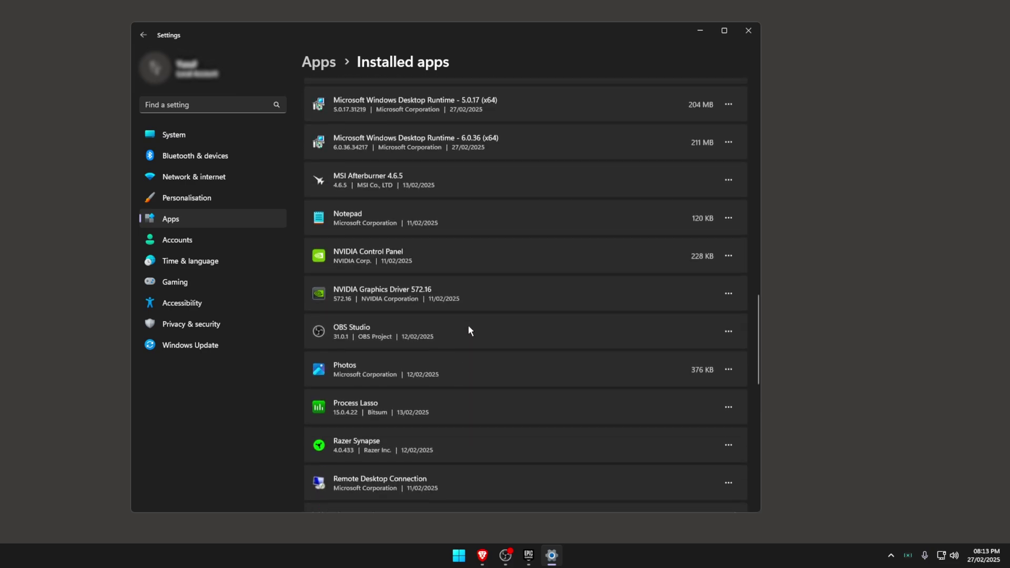
pyautogui.scroll(2, 530, 325)
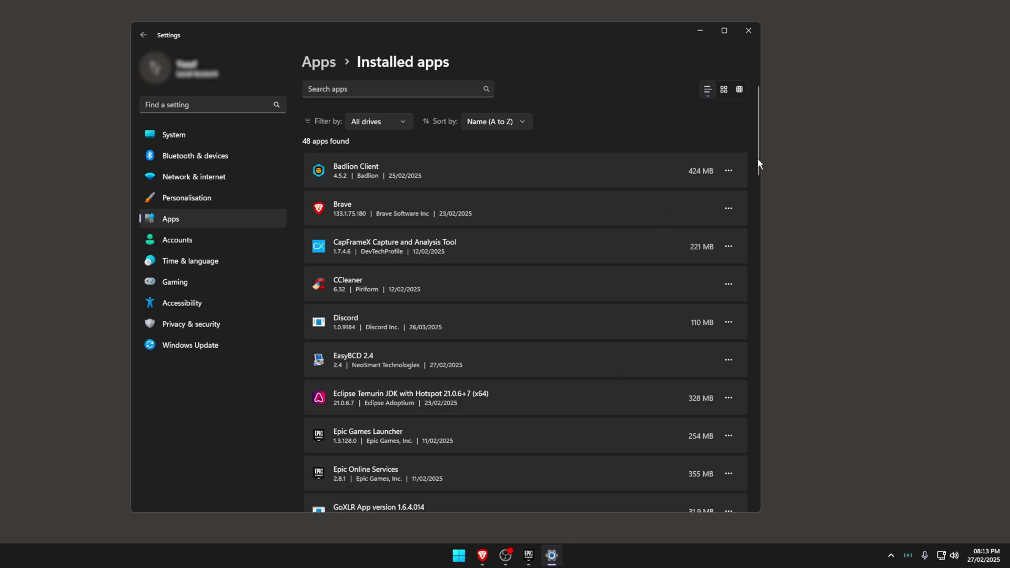
pyautogui.moveTo(757, 163); pyautogui.dragTo(728, 376)
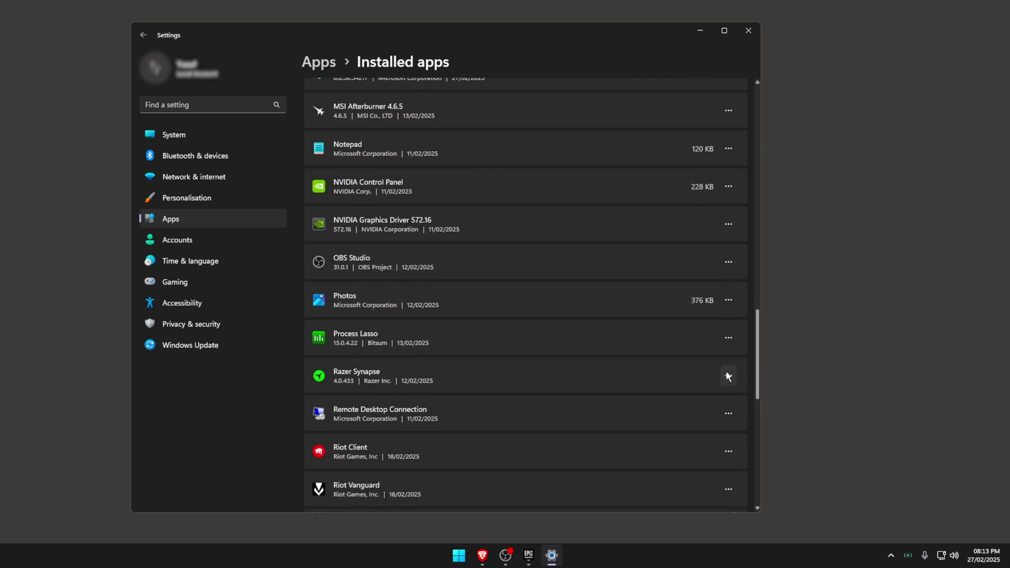
pyautogui.scroll(-5, 597, 448)
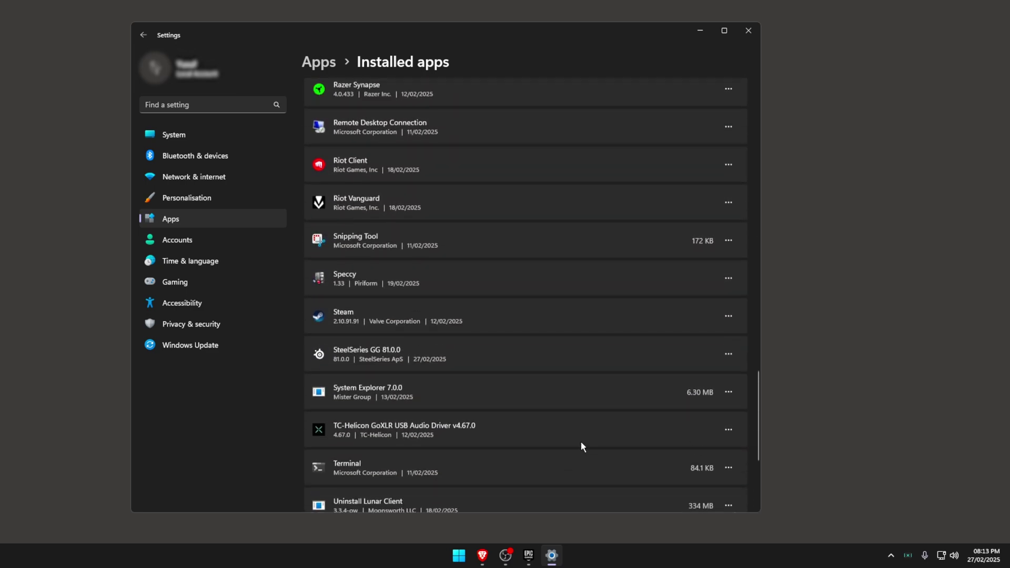
pyautogui.scroll(15, 579, 447)
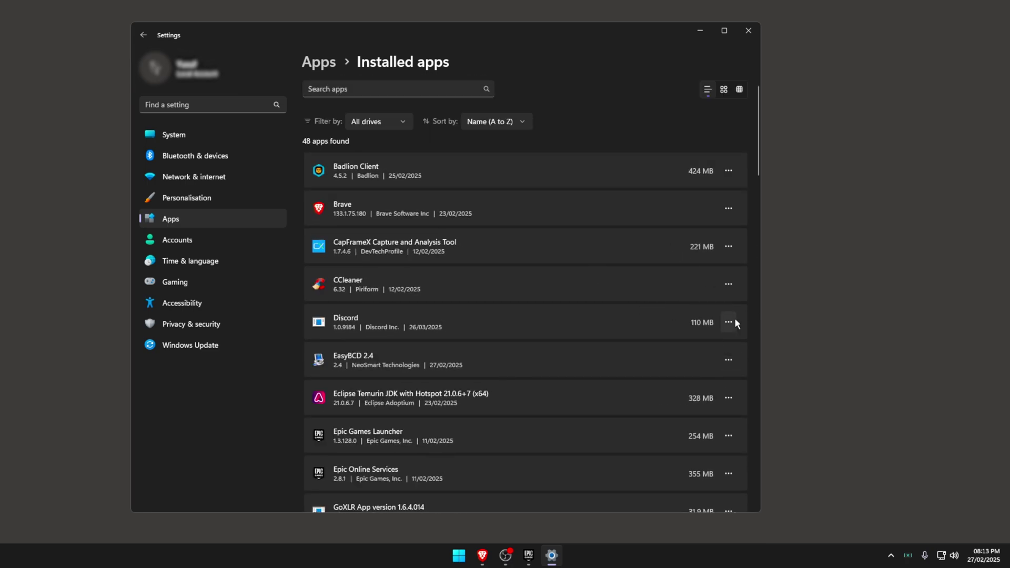
# - Check the actions available for Discord, and open the list of preinstalled system components
pyautogui.click(728, 322)
pyautogui.click(535, 336)
pyautogui.scroll(-15, 509, 320)
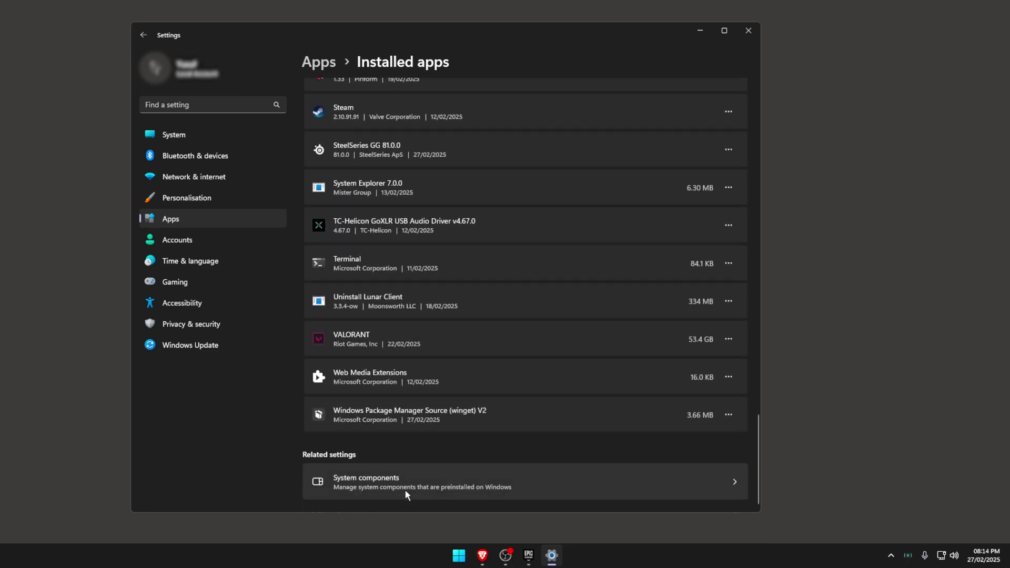
pyautogui.click(408, 490)
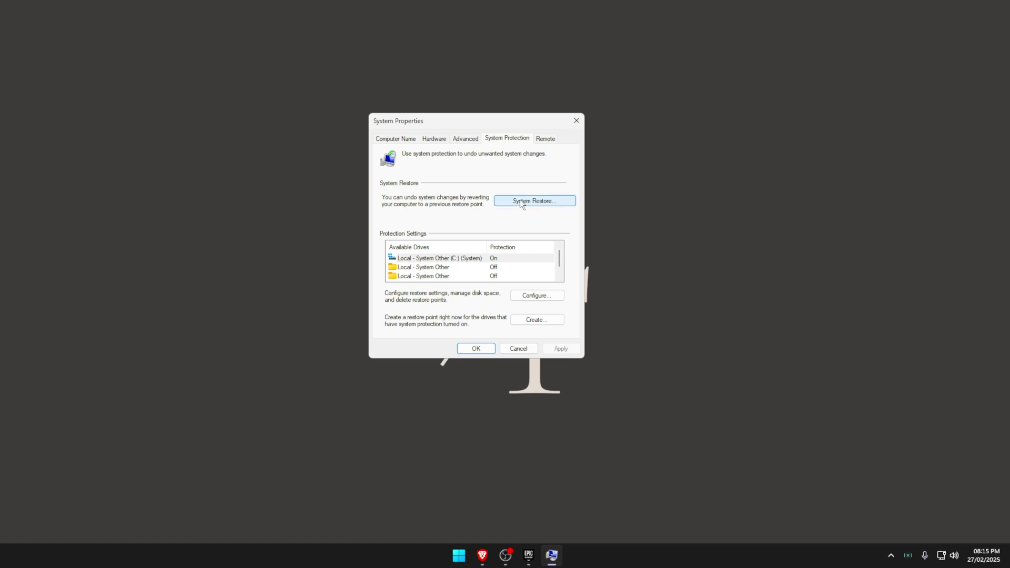
# - Create a system restore point with the description "I will like this video" and dismiss the dialog
pyautogui.click(534, 320)
pyautogui.write('I will like this video')
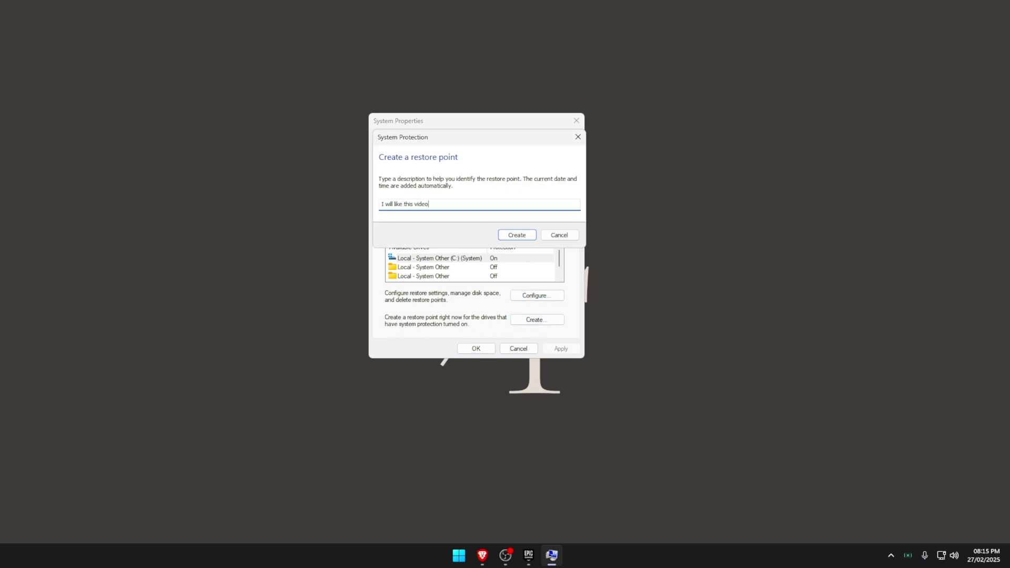
pyautogui.click(523, 238)
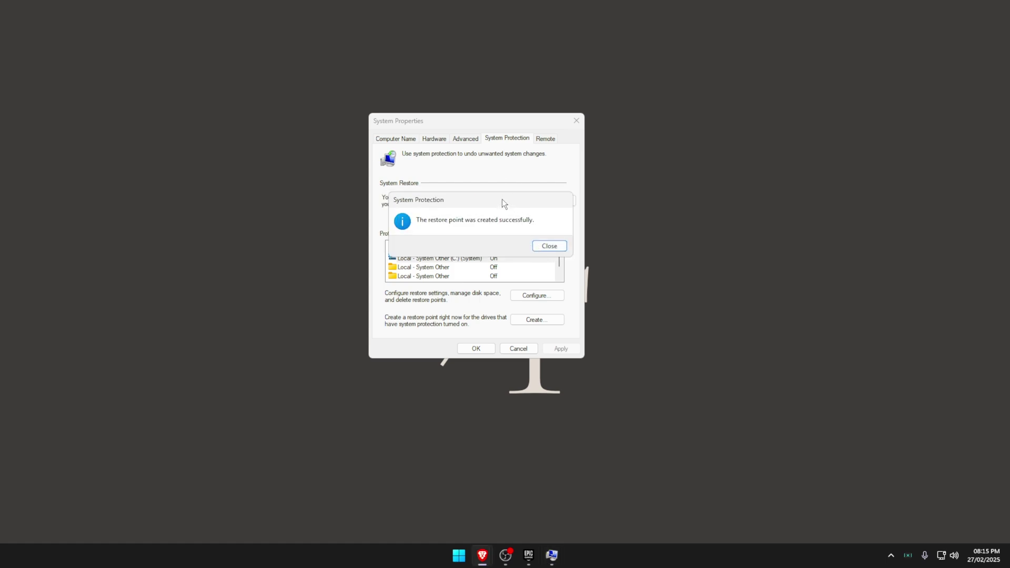
pyautogui.moveTo(504, 207); pyautogui.dragTo(496, 204)
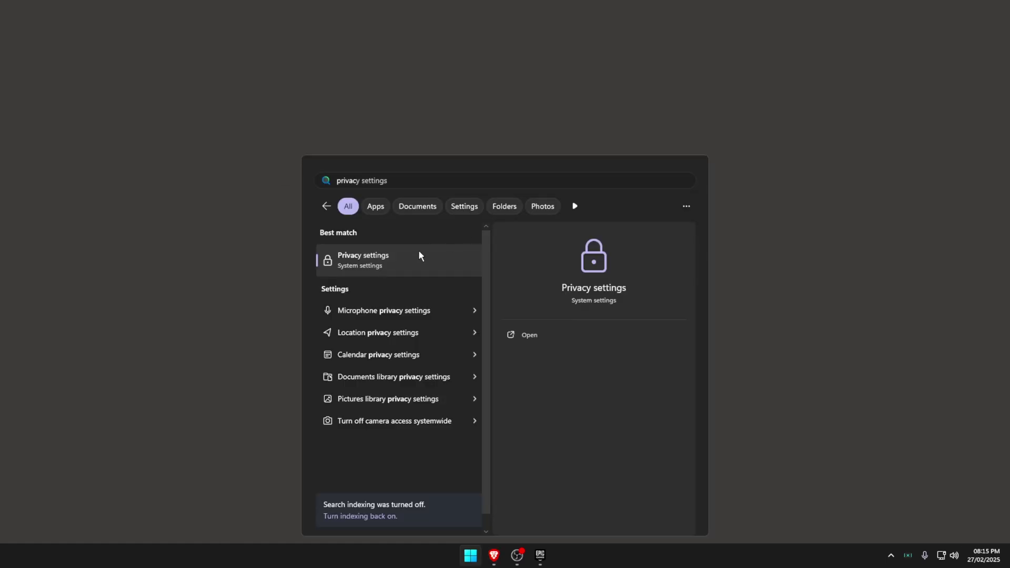
pyautogui.click(418, 250)
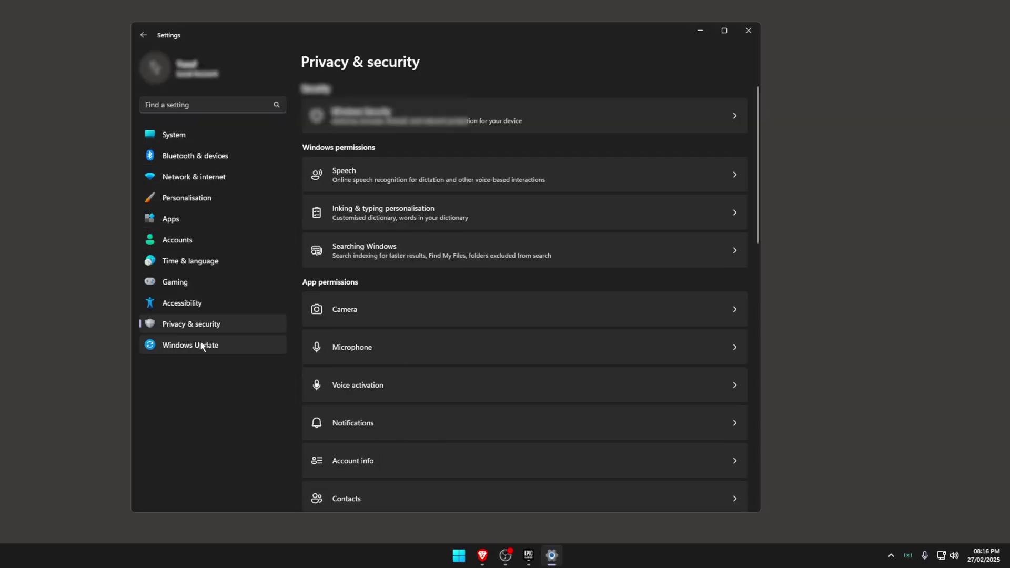
# - Look over the Privacy & security page and check its online speech recognition and inking & typing personalisation settings
pyautogui.scroll(-10, 437, 259)
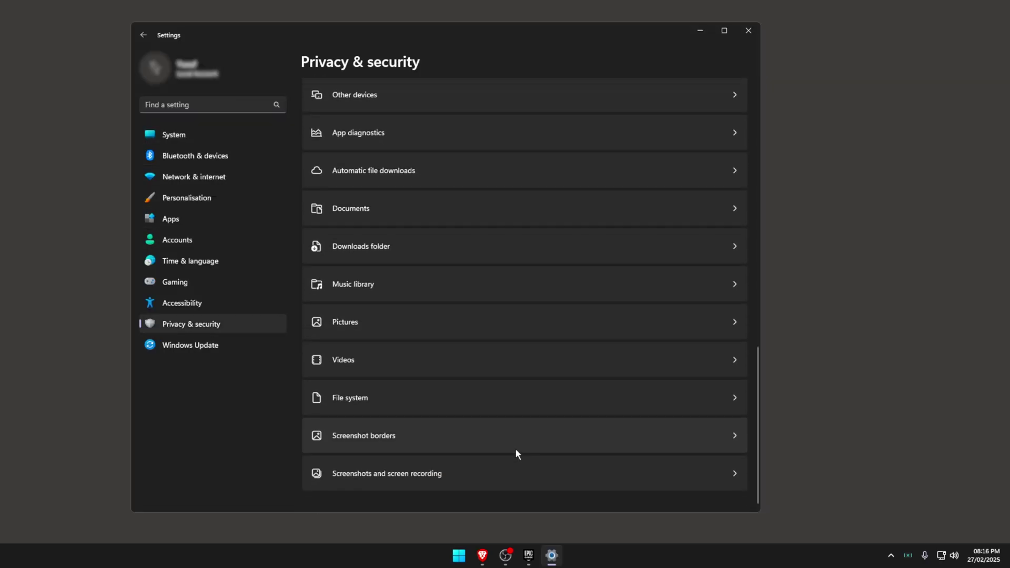
pyautogui.scroll(8, 603, 390)
pyautogui.scroll(-8, 608, 368)
pyautogui.scroll(6, 576, 466)
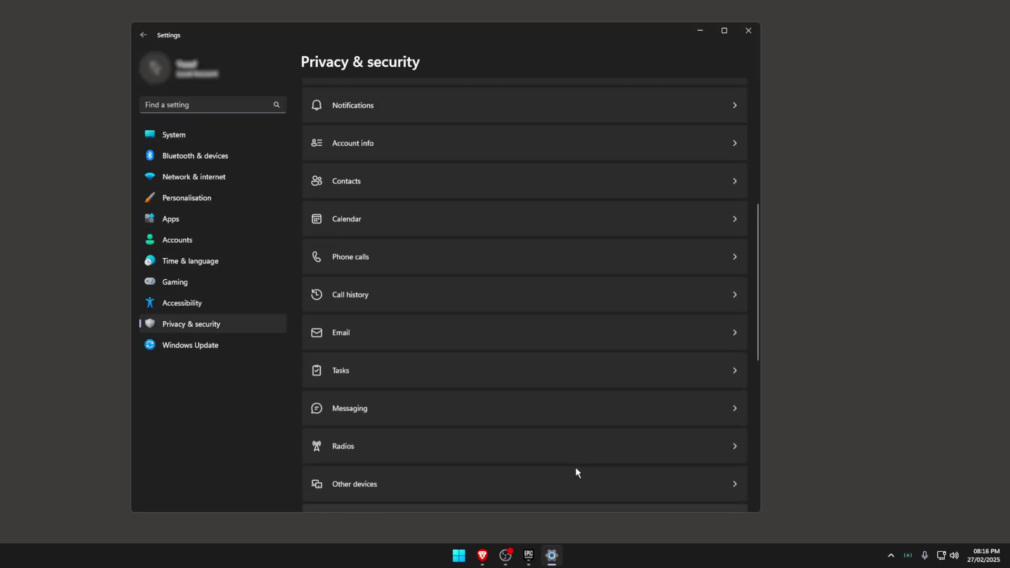
pyautogui.scroll(5, 576, 466)
pyautogui.click(351, 188)
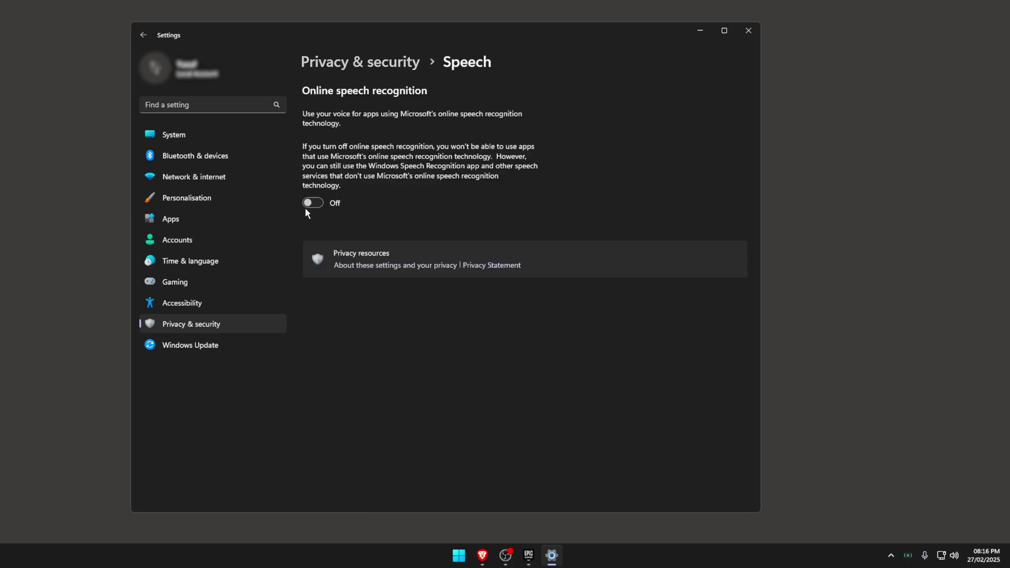
pyautogui.click(357, 63)
pyautogui.click(363, 209)
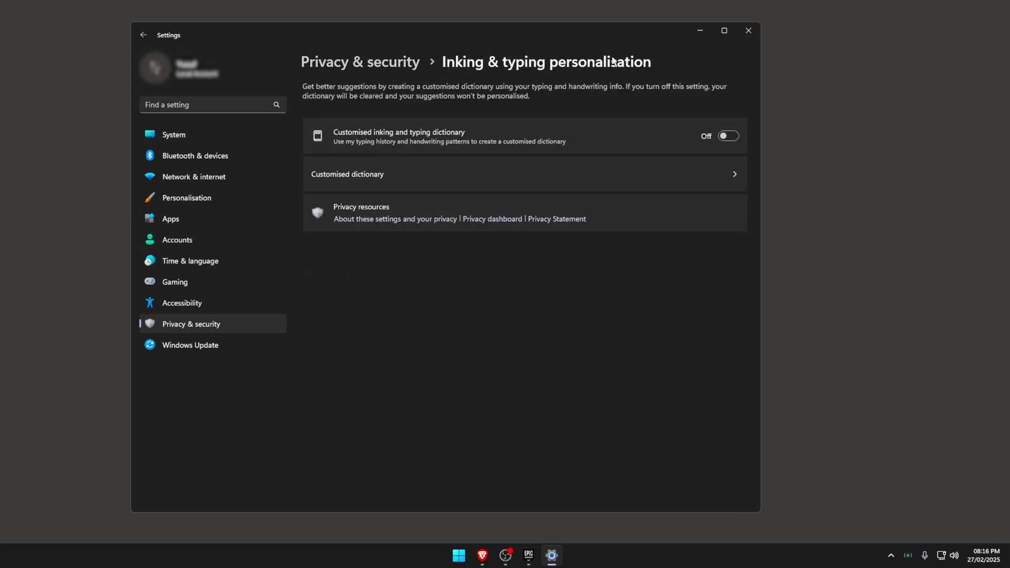
pyautogui.click(389, 63)
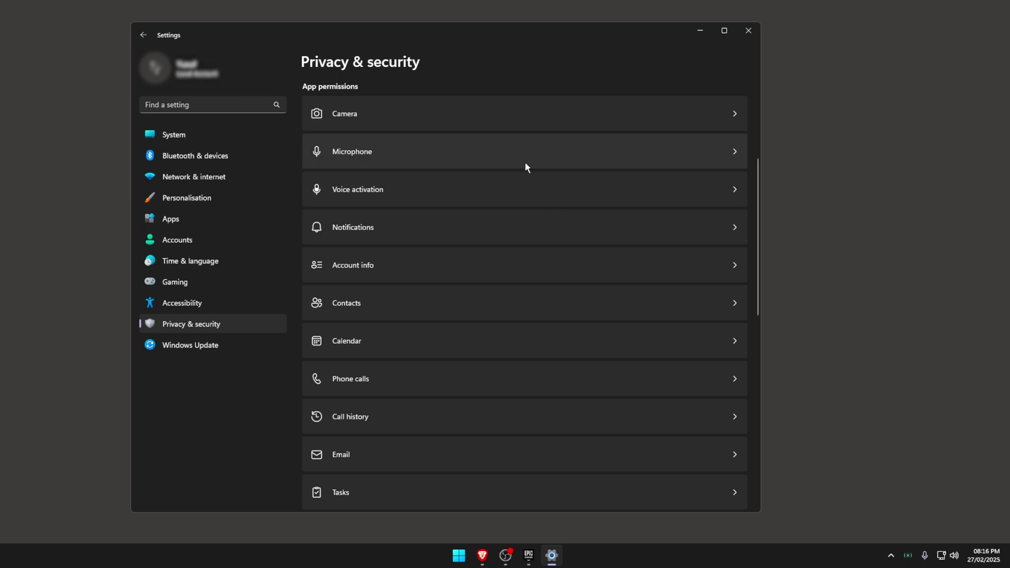
# - Check the notification access setting and one further app permission page, returning to Privacy & security
pyautogui.click(400, 228)
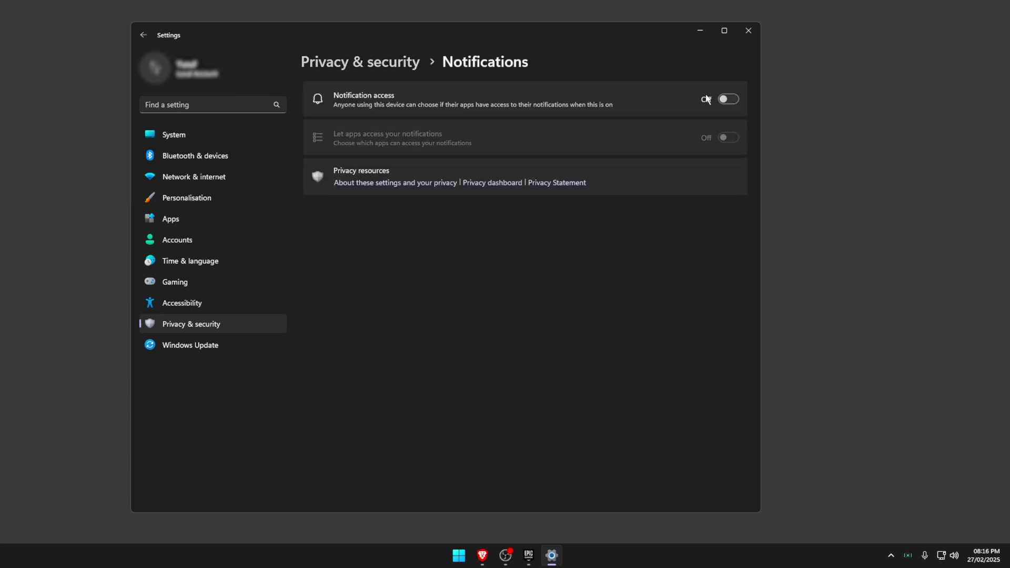
pyautogui.click(383, 67)
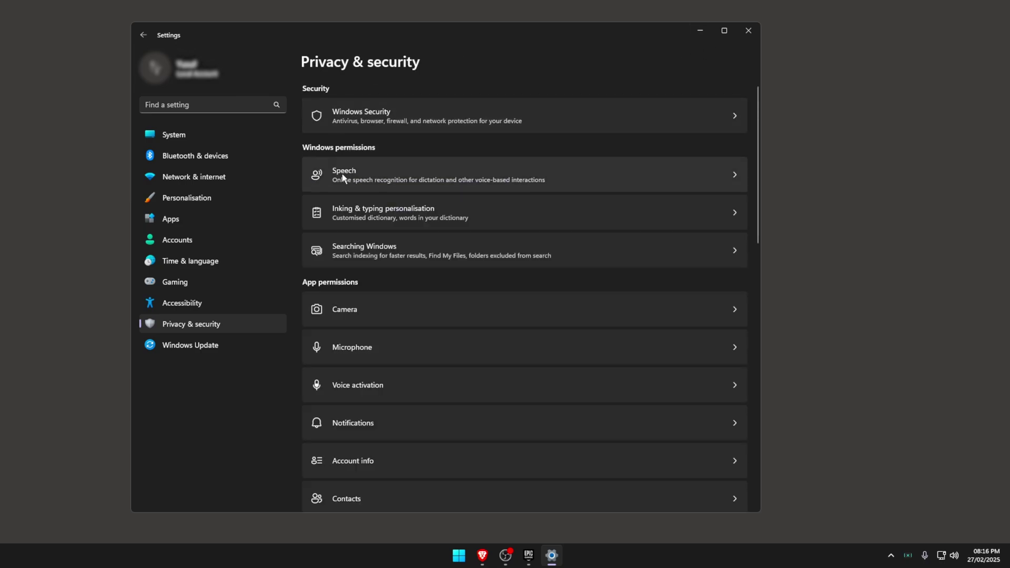
pyautogui.scroll(-3, 397, 294)
pyautogui.click(397, 361)
pyautogui.click(418, 66)
# - Look down the app permissions list and check the documents library access settings
pyautogui.scroll(-1, 395, 279)
pyautogui.scroll(-6, 396, 283)
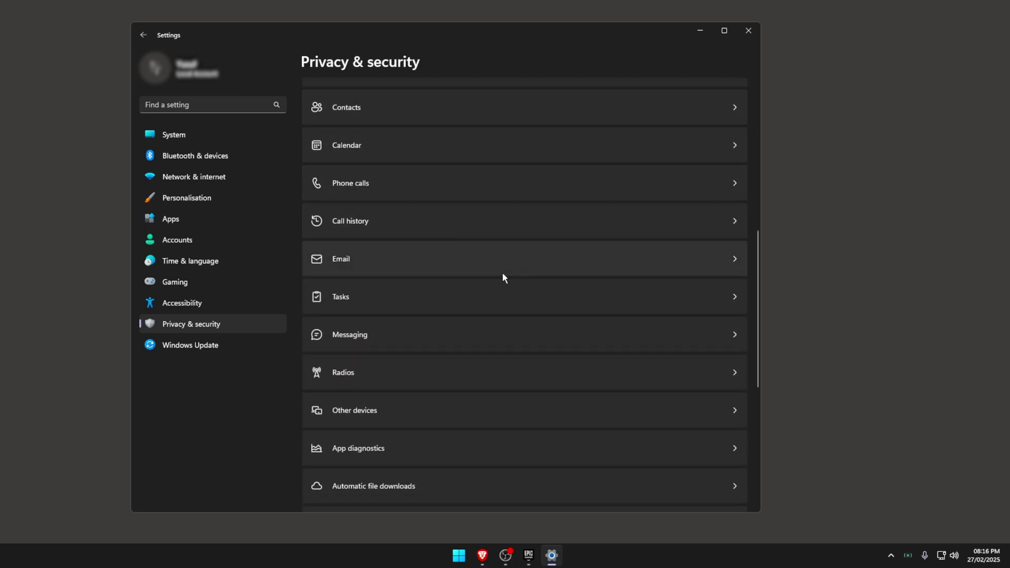
pyautogui.scroll(-1, 463, 345)
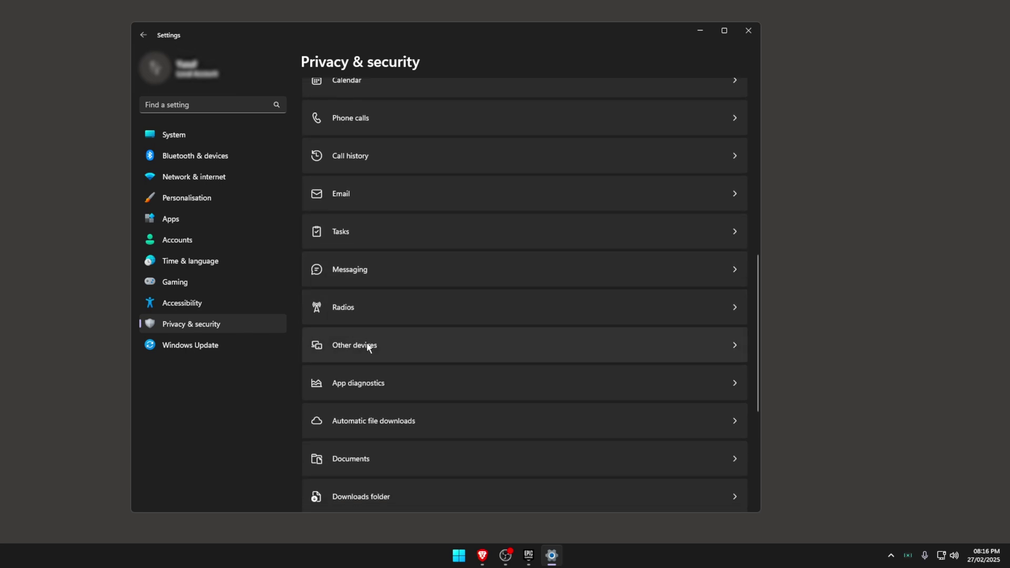
pyautogui.scroll(-1, 368, 345)
pyautogui.scroll(-1, 390, 342)
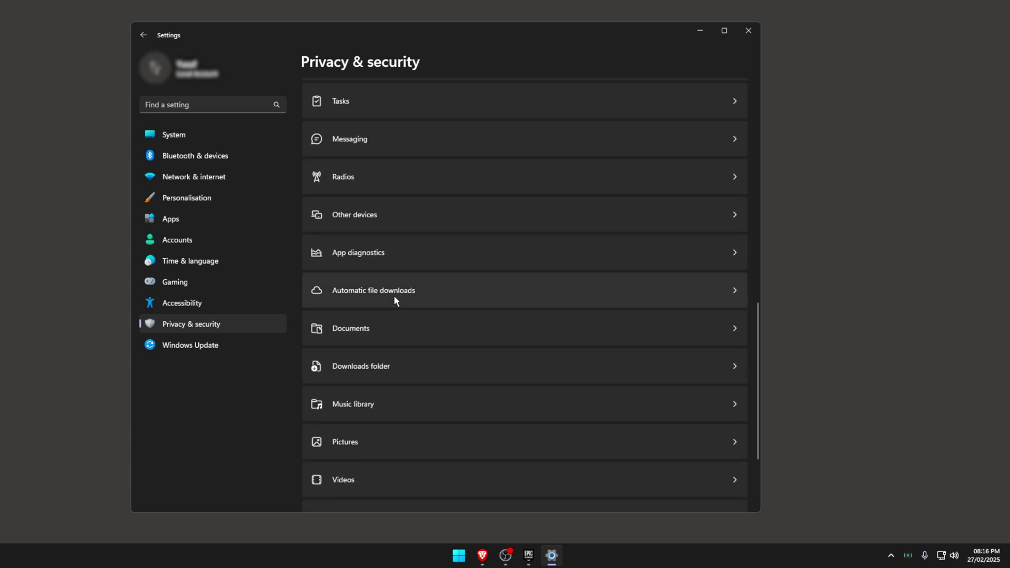
pyautogui.scroll(2, 456, 330)
pyautogui.scroll(-3, 447, 323)
pyautogui.click(432, 209)
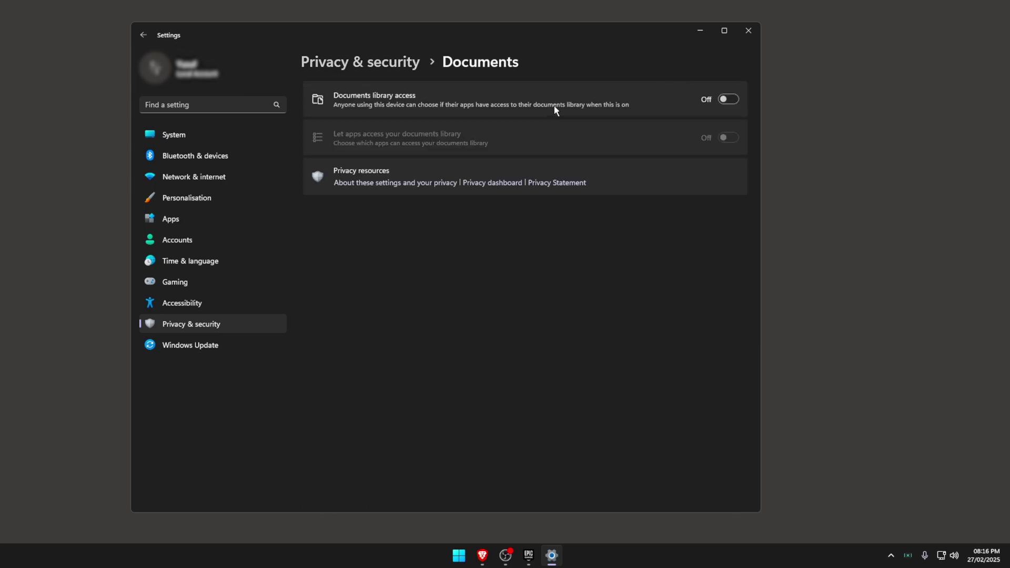
pyautogui.click(392, 65)
pyautogui.click(393, 63)
# - Check the downloads folder access settings and return to the privacy overview
pyautogui.scroll(-6, 437, 356)
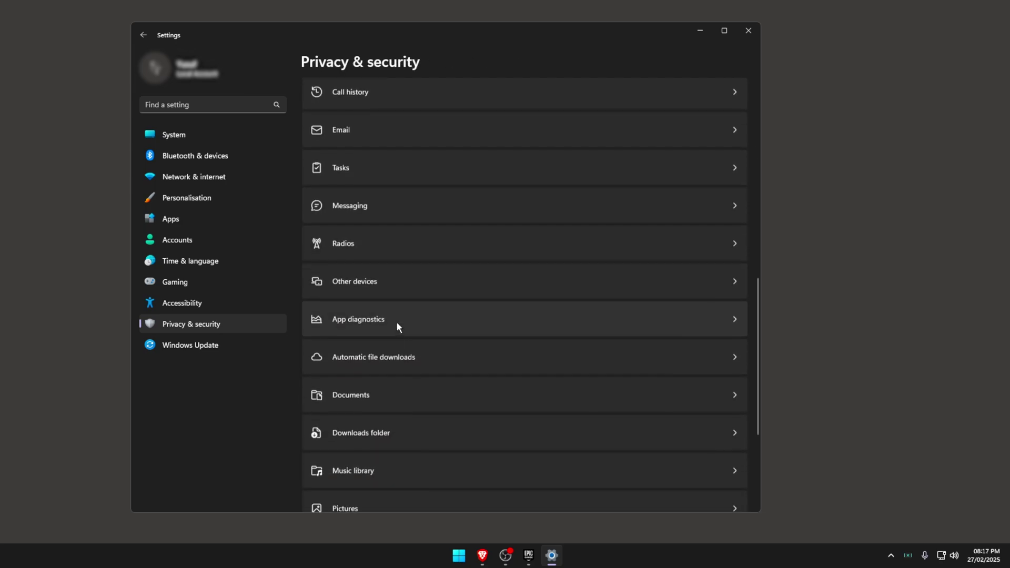
pyautogui.scroll(-2, 413, 315)
pyautogui.click(415, 350)
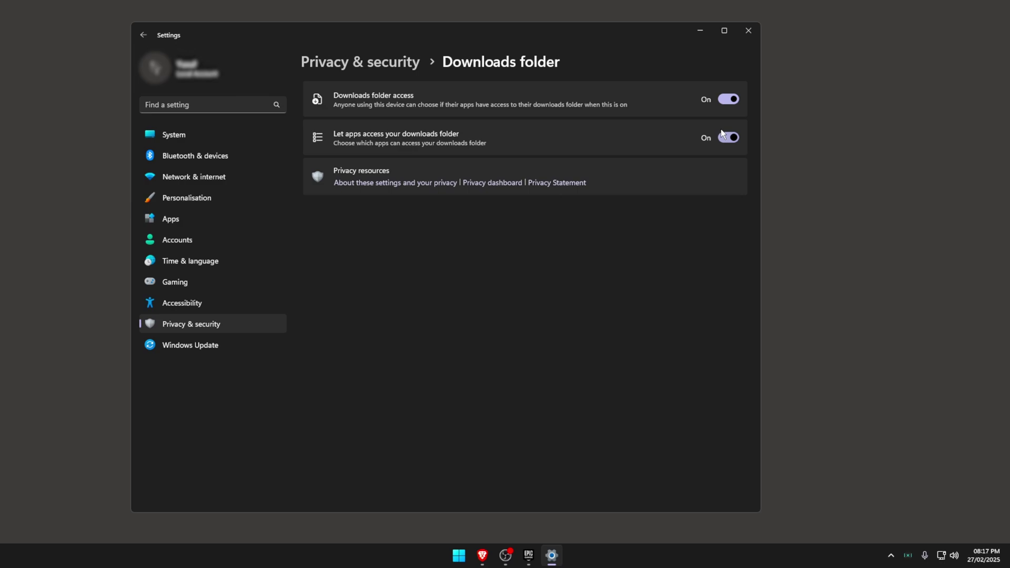
pyautogui.click(363, 63)
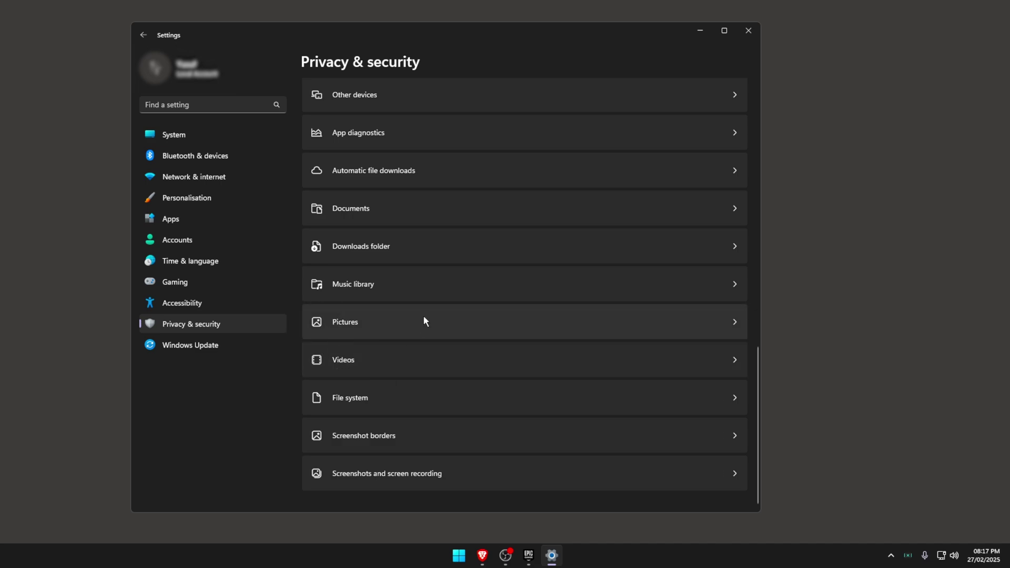
# - Check the videos library and music library access settings, and look over the rest of the app permissions
pyautogui.click(345, 350)
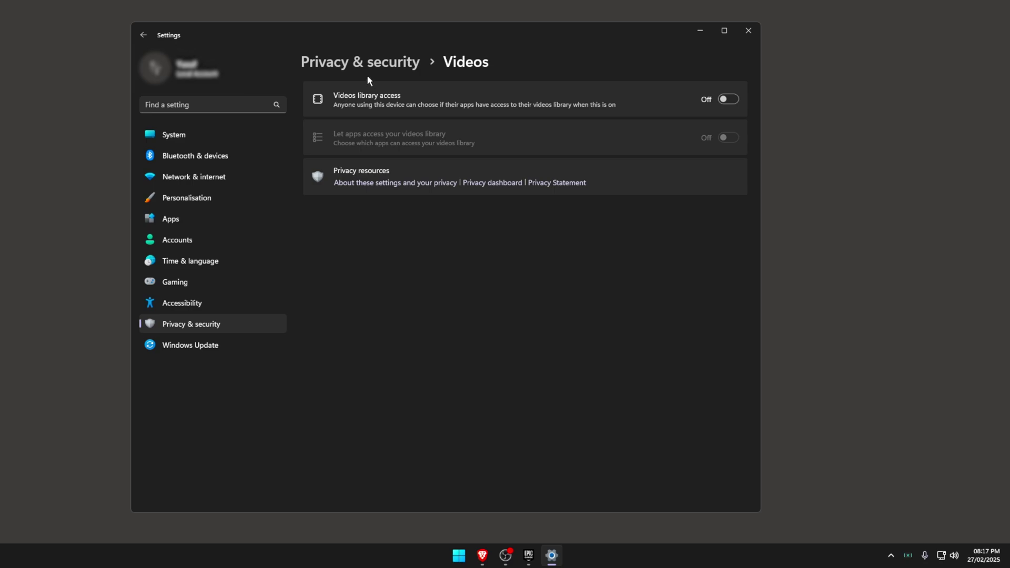
pyautogui.click(367, 76)
pyautogui.scroll(-10, 463, 315)
pyautogui.click(468, 411)
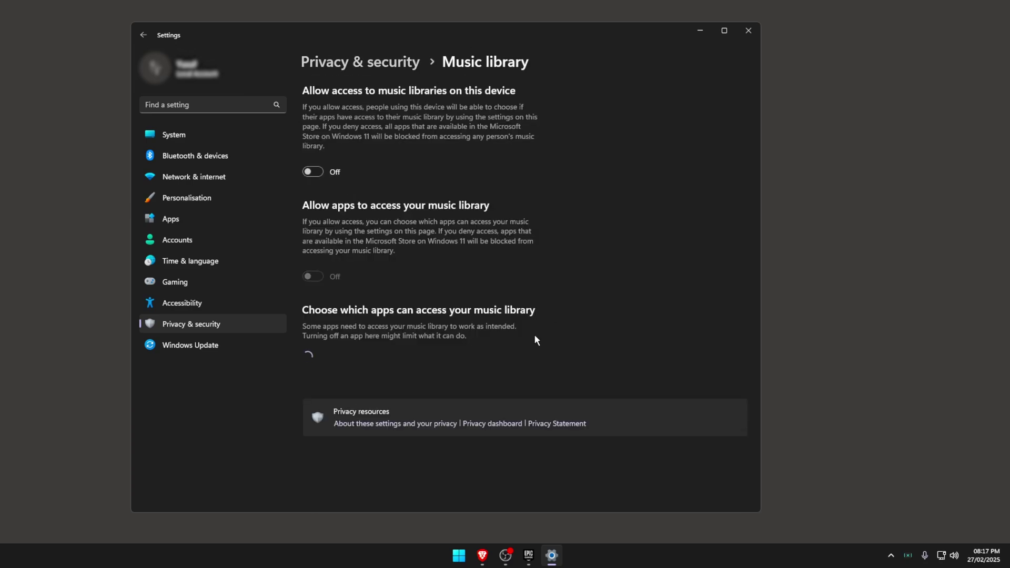
pyautogui.click(363, 71)
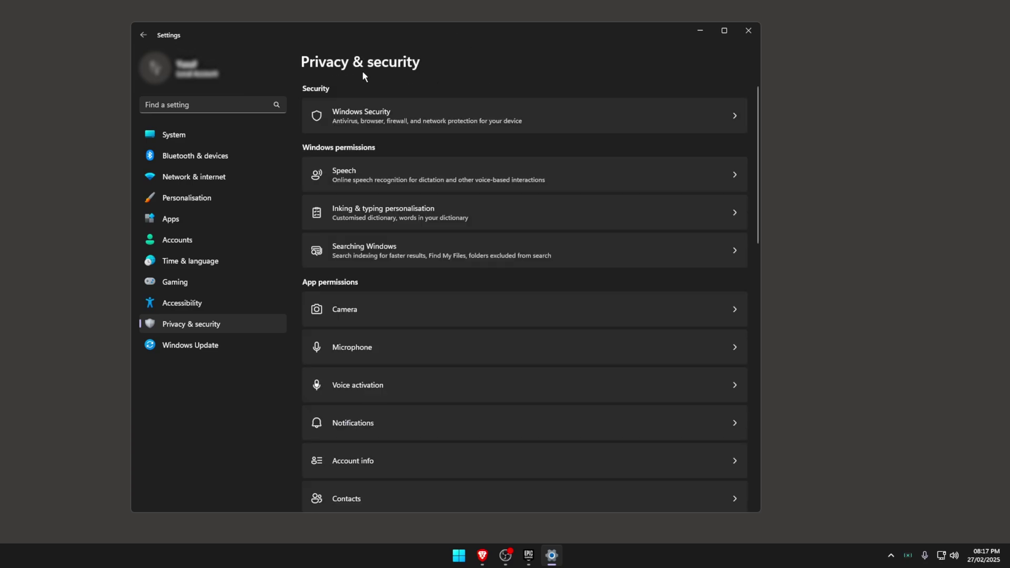
pyautogui.scroll(-10, 522, 486)
pyautogui.scroll(10, 505, 393)
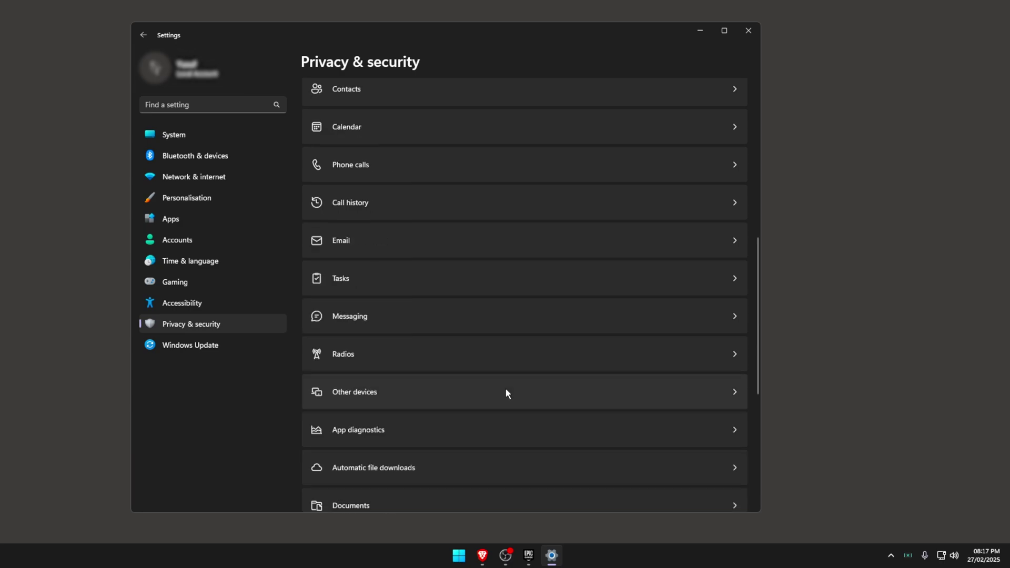
pyautogui.scroll(-5, 474, 397)
pyautogui.scroll(5, 488, 342)
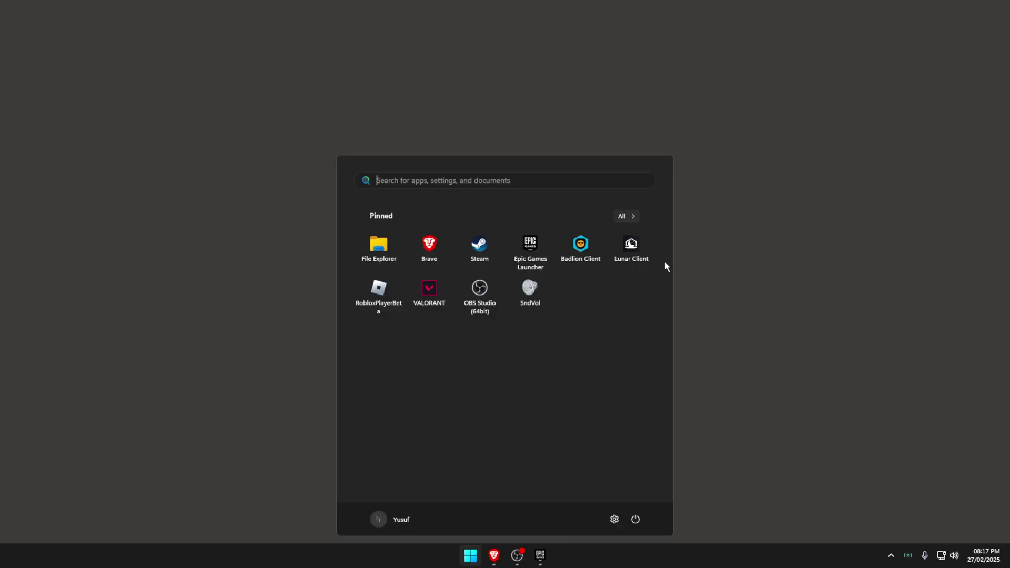
# - Open the properties of the Local - System Other (C:) drive in File Explorer and turn off content indexing for its files
pyautogui.click(385, 251)
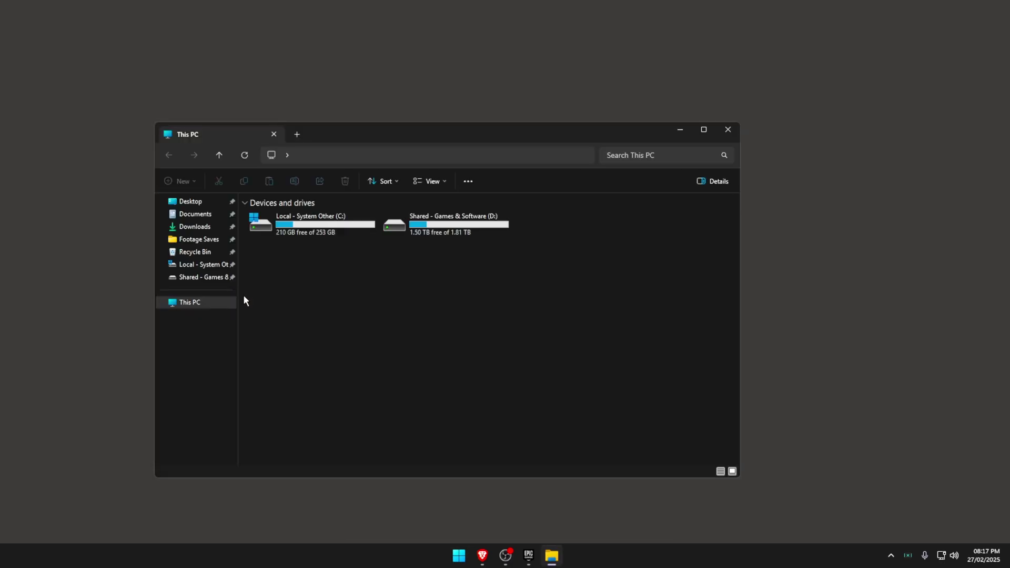
pyautogui.click(198, 304)
pyautogui.click(316, 226)
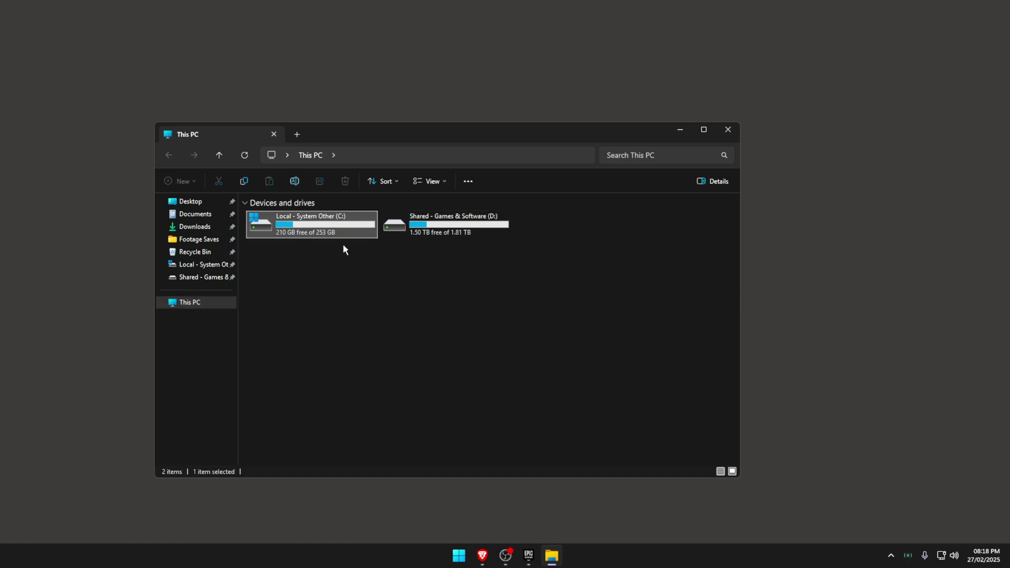
pyautogui.rightClick(338, 224)
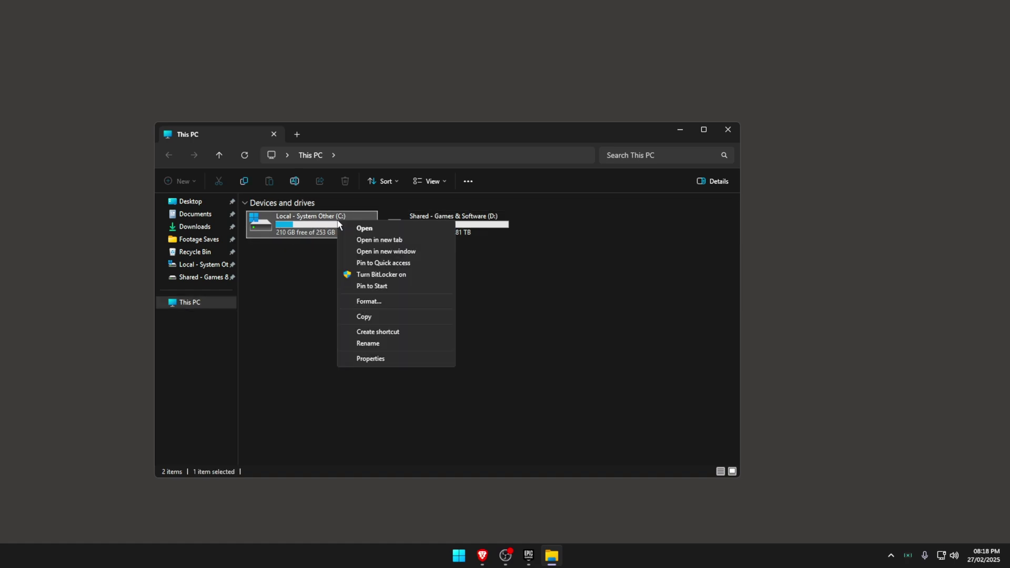
pyautogui.click(371, 359)
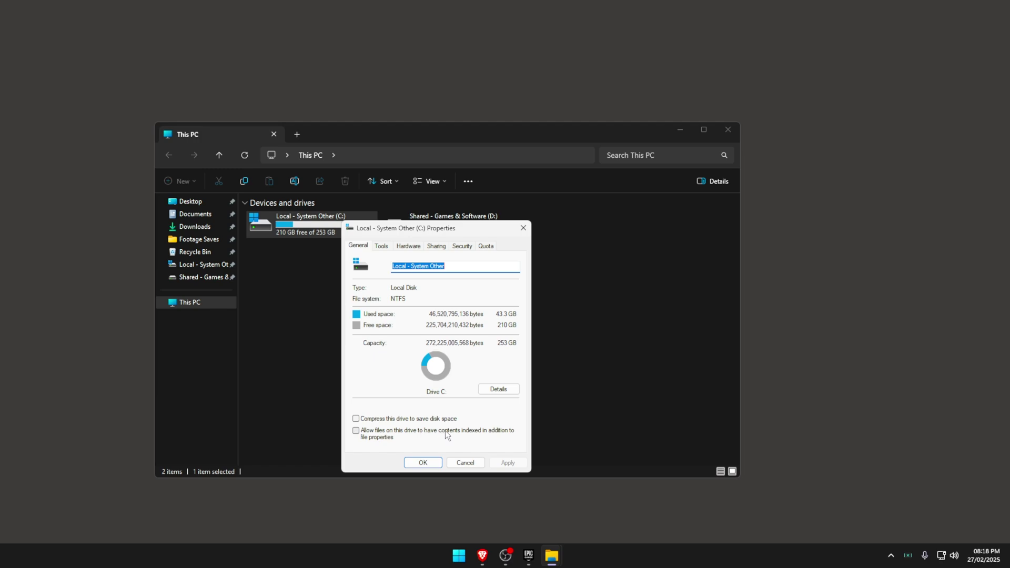
pyautogui.click(375, 434)
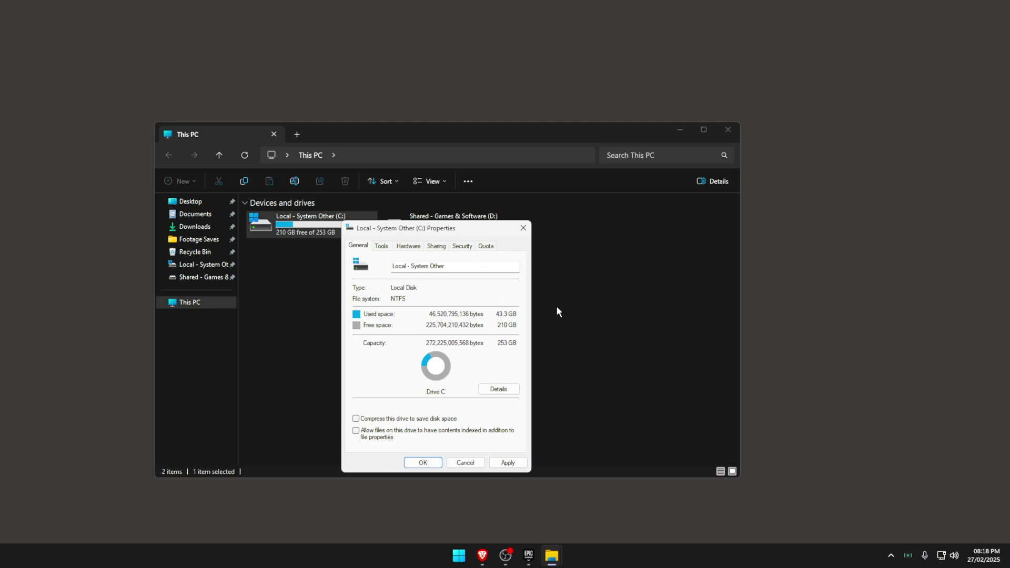
# - Search the Start menu for "valorant" and close the search
pyautogui.press('super')
pyautogui.click(455, 562)
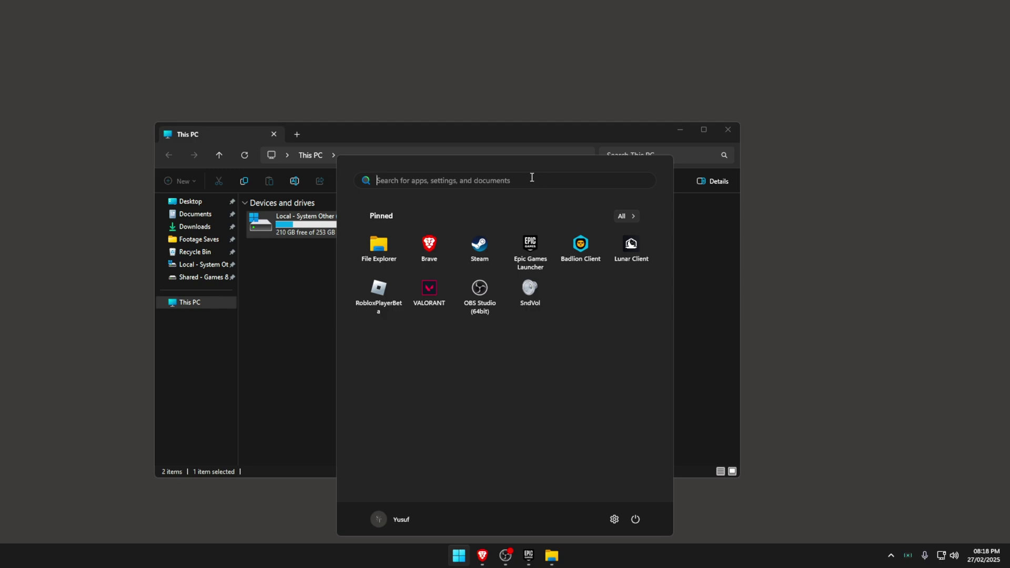
pyautogui.write('valorant')
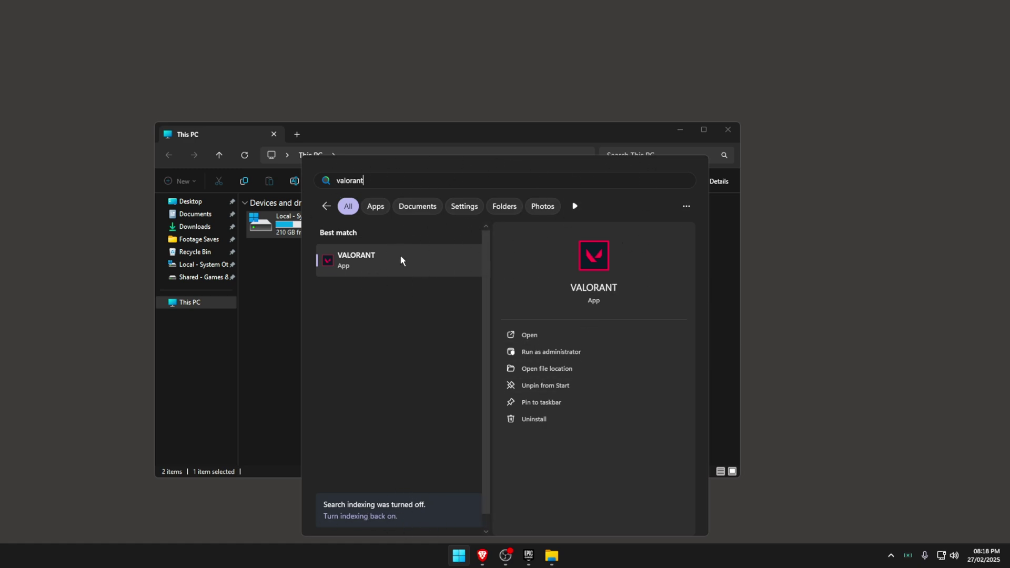
pyautogui.press('Escape')
# - Browse the D: drive to Fortnite's Win64 binaries folder in Games > Gaming OS, select FortniteClient-Win64-Shipping.exe, and close File Explorer
pyautogui.doubleClick(247, 236)
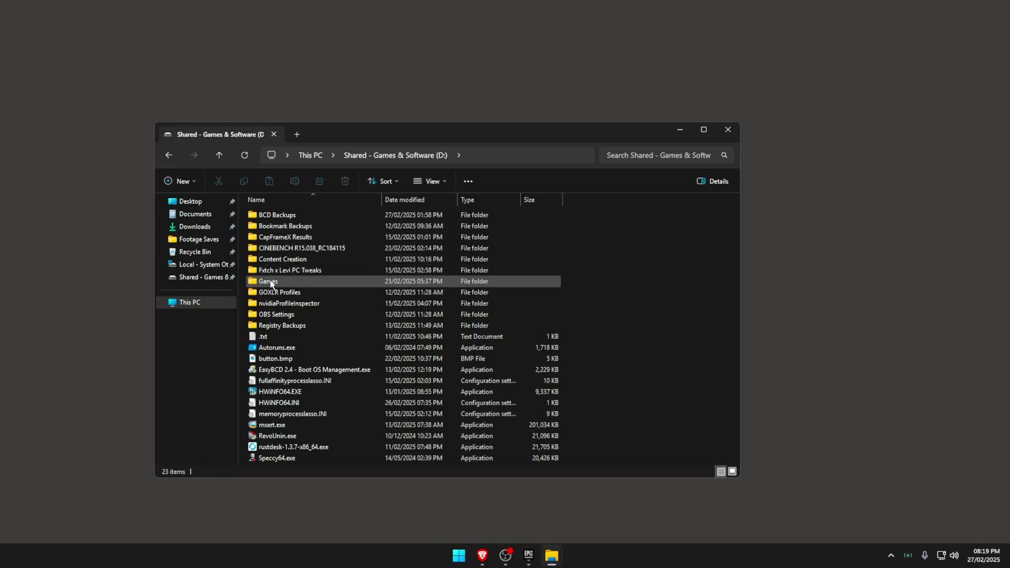
pyautogui.doubleClick(274, 284)
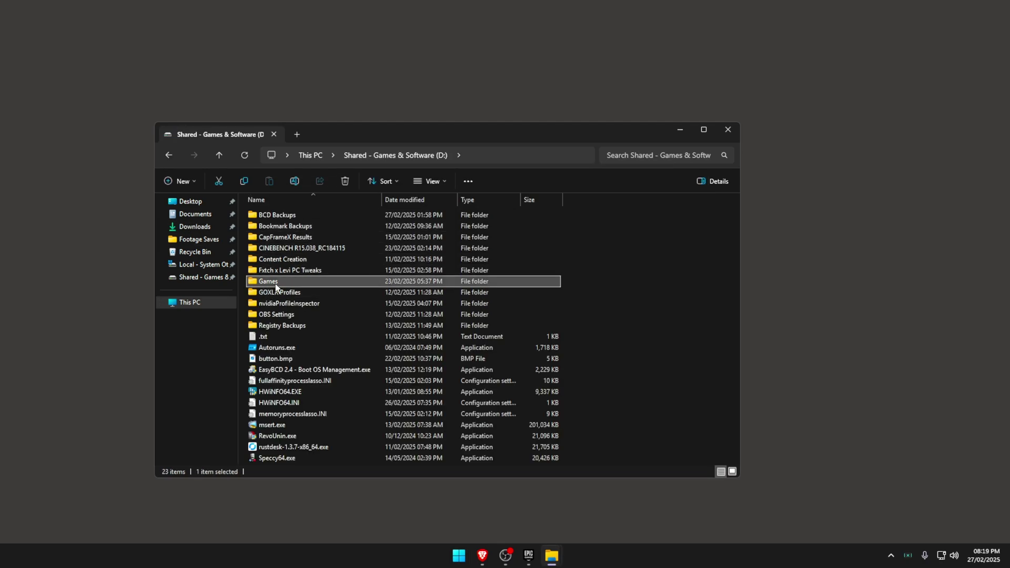
pyautogui.doubleClick(287, 216)
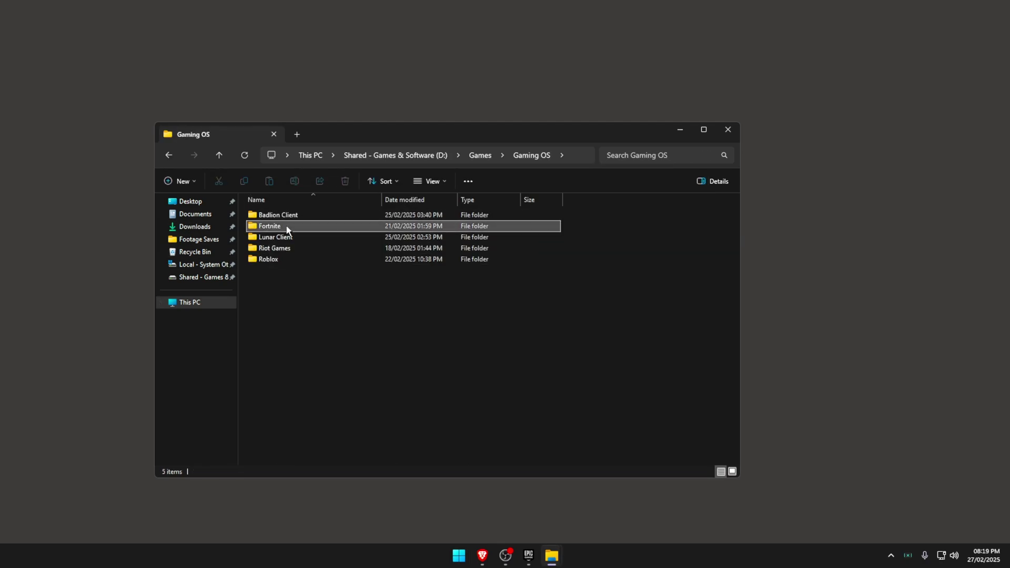
pyautogui.doubleClick(286, 226)
pyautogui.doubleClick(289, 247)
pyautogui.doubleClick(292, 215)
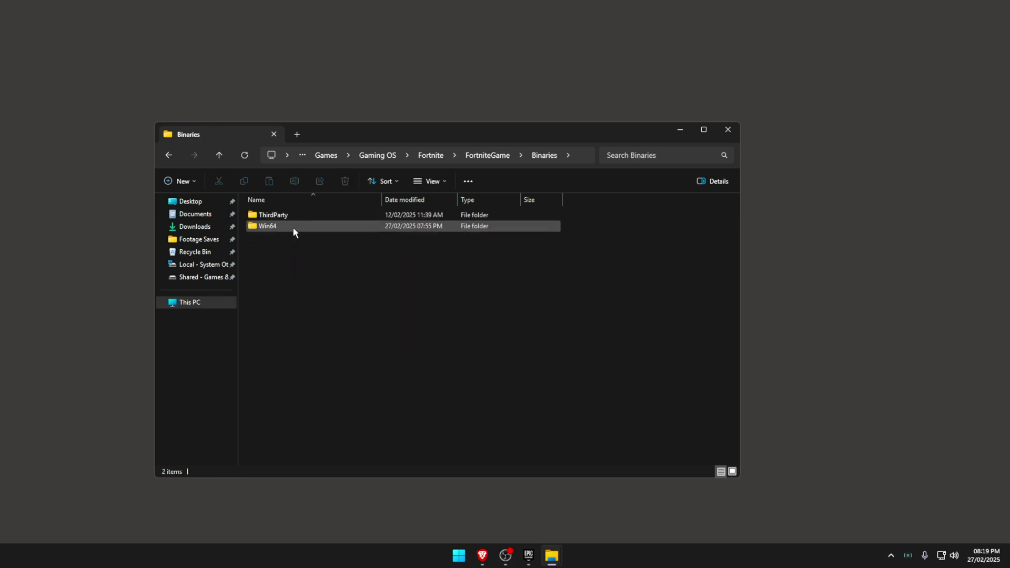
pyautogui.doubleClick(293, 226)
pyautogui.scroll(-15, 305, 379)
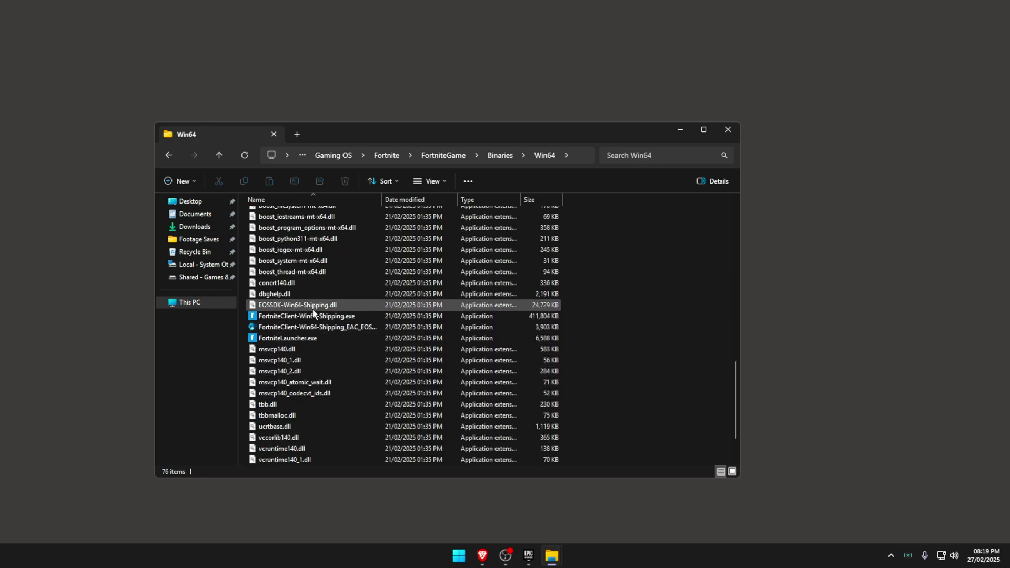
pyautogui.click(325, 317)
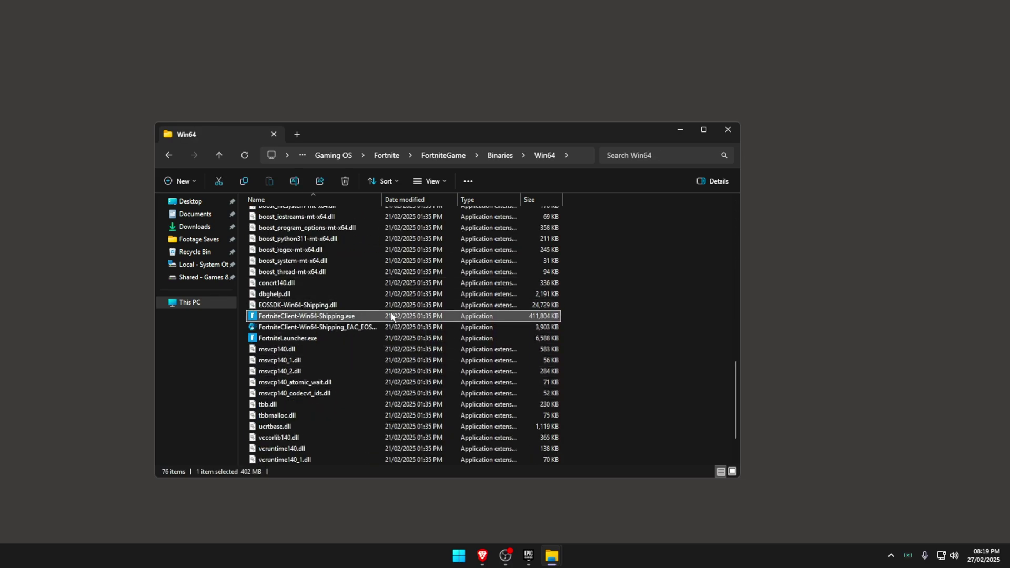
pyautogui.click(727, 129)
pyautogui.click(461, 557)
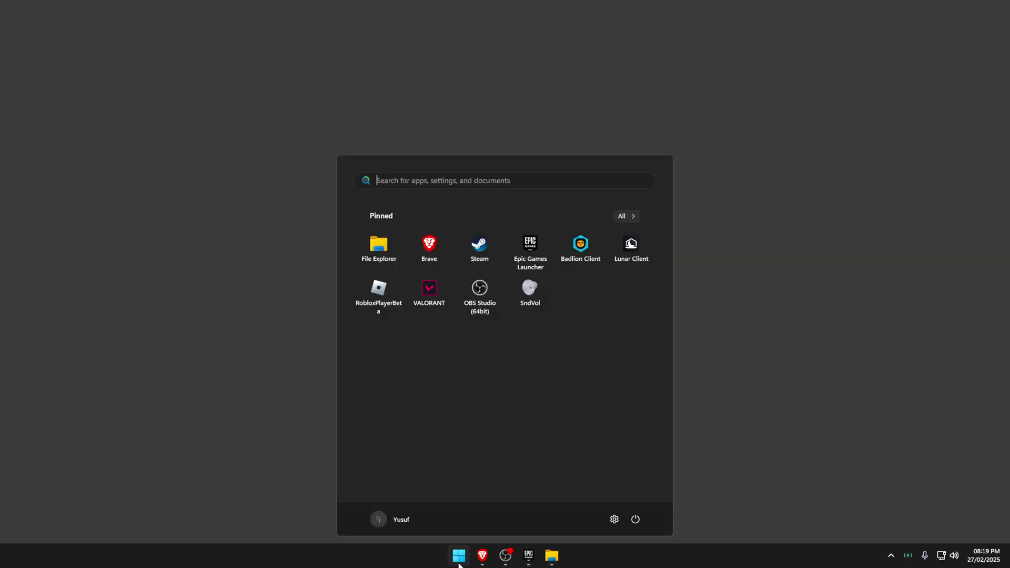
pyautogui.click(458, 557)
pyautogui.press('super')
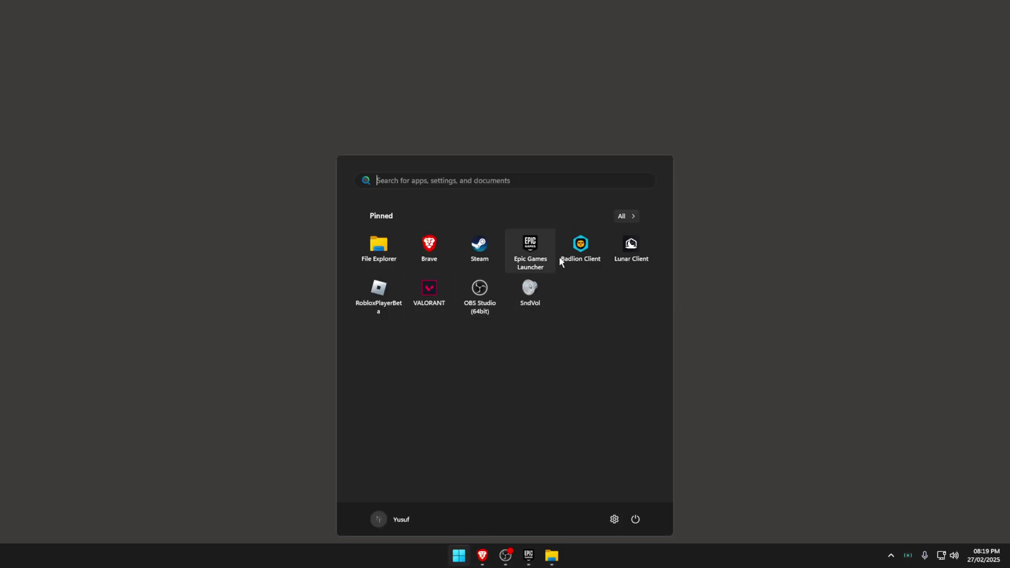
pyautogui.rightClick(405, 299)
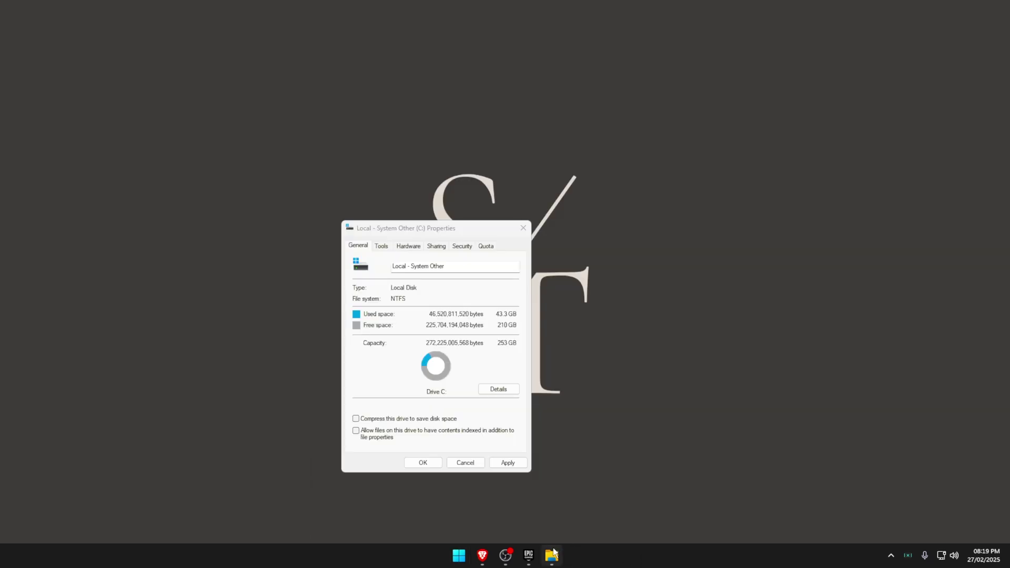
# - Pin the running Epic Games Launcher to Start and open the Start menu
pyautogui.rightClick(528, 555)
pyautogui.rightClick(534, 480)
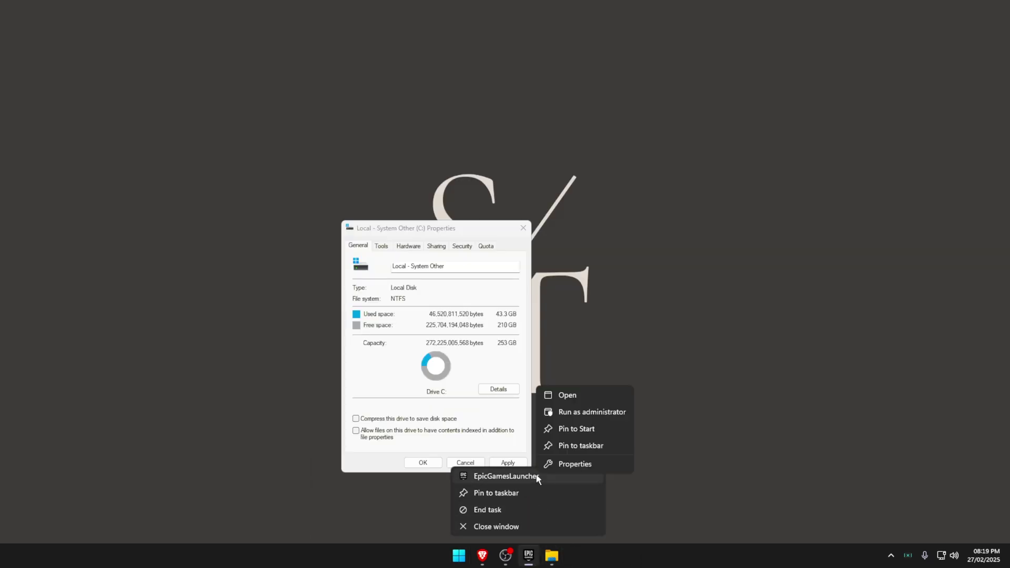
pyautogui.click(595, 429)
pyautogui.click(465, 553)
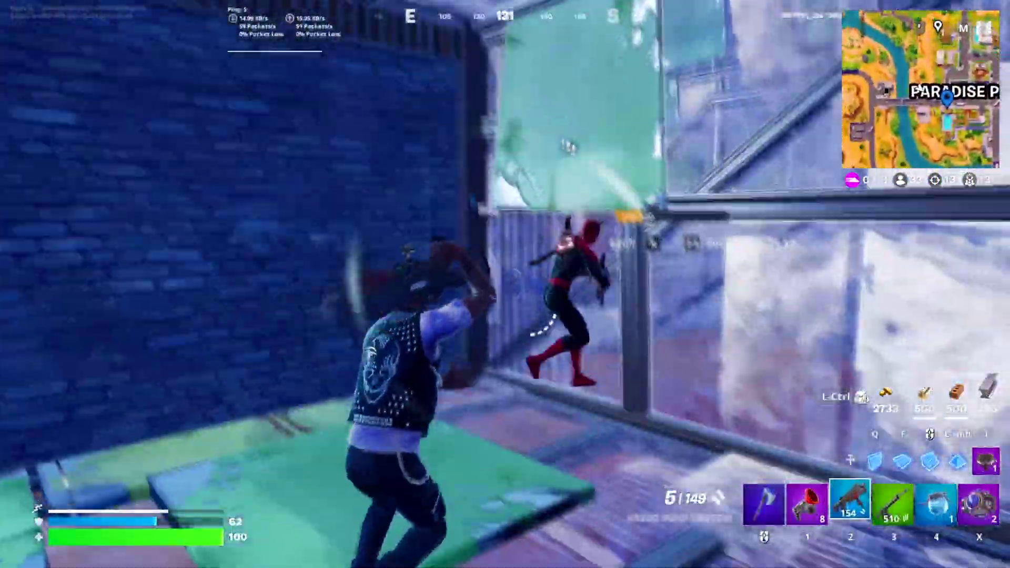
pyautogui.click(506, 284)
pyautogui.press('3')
pyautogui.press('shift')
pyautogui.press('2')
pyautogui.press('g')
pyautogui.click(505, 284)
pyautogui.press('g')
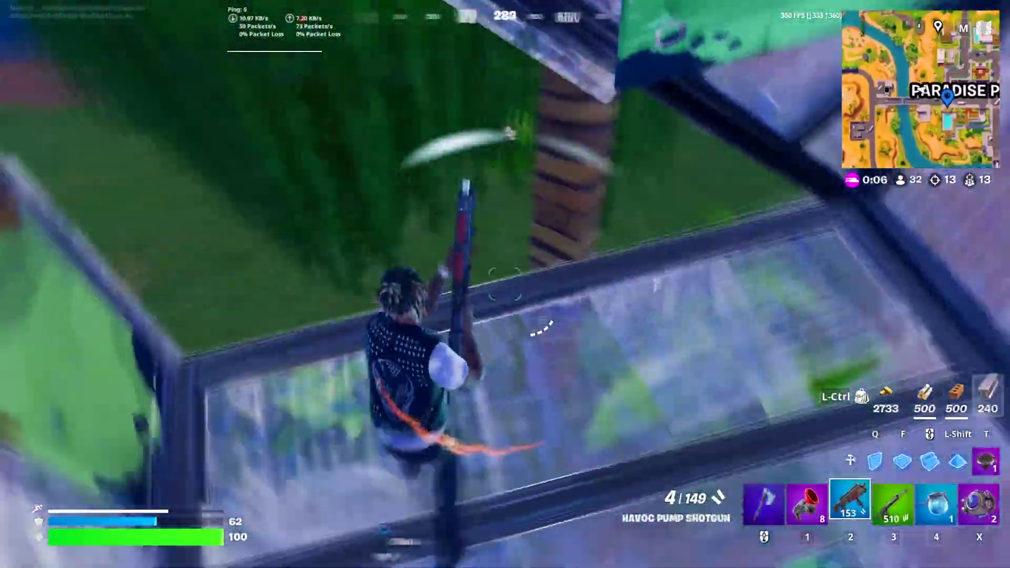
pyautogui.press('w')
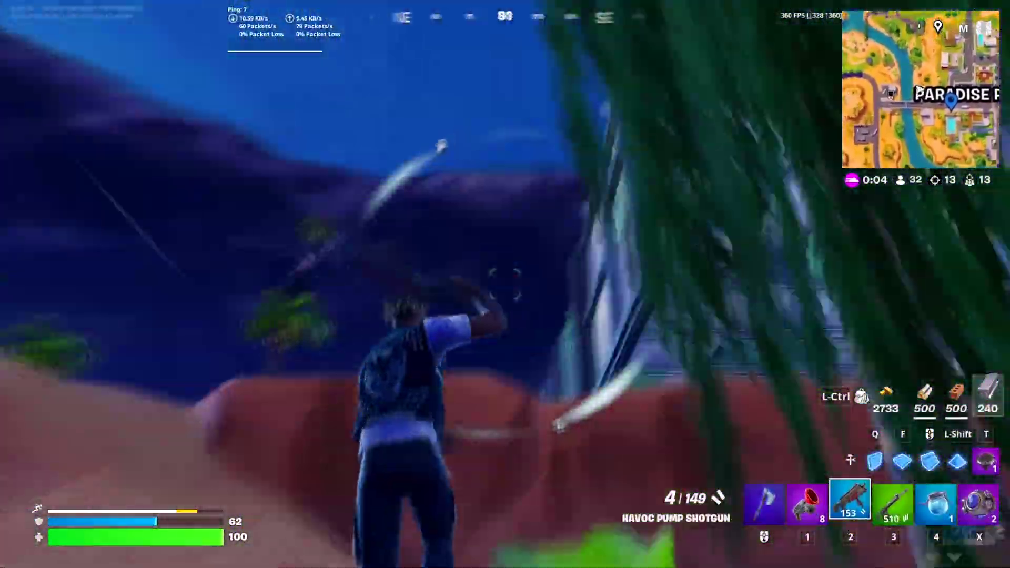
pyautogui.press('1')
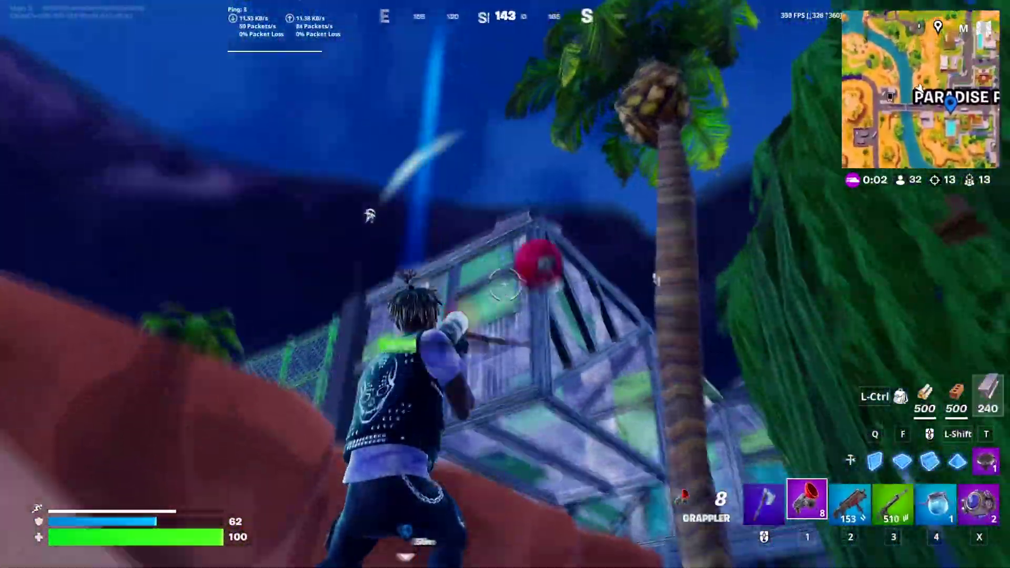
pyautogui.click(505, 285)
pyautogui.press('2')
pyautogui.press('2')
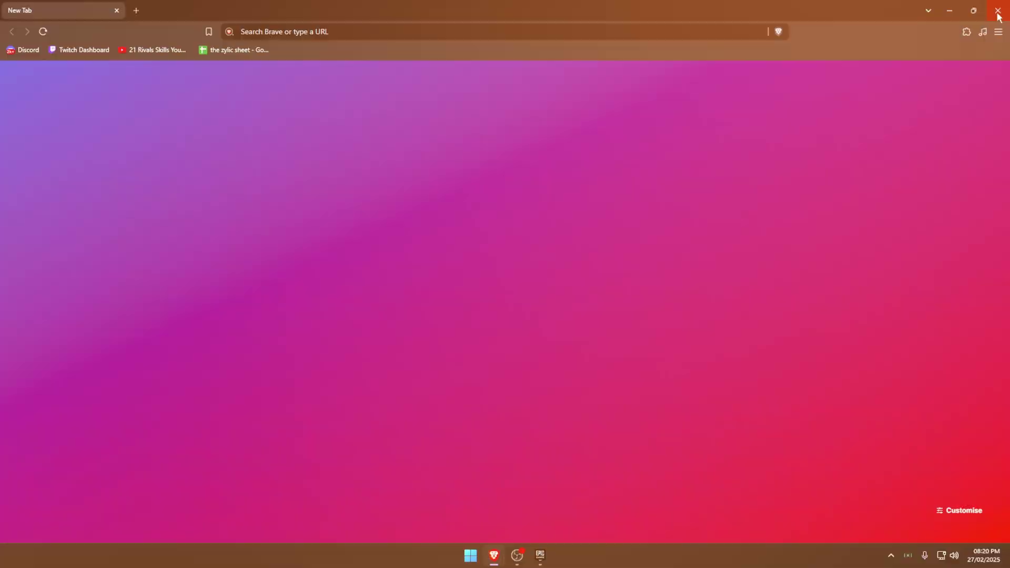
# - Close the browser window, search the Start menu for PowerShell and run Windows PowerShell as administrator
pyautogui.click(998, 12)
pyautogui.press('super')
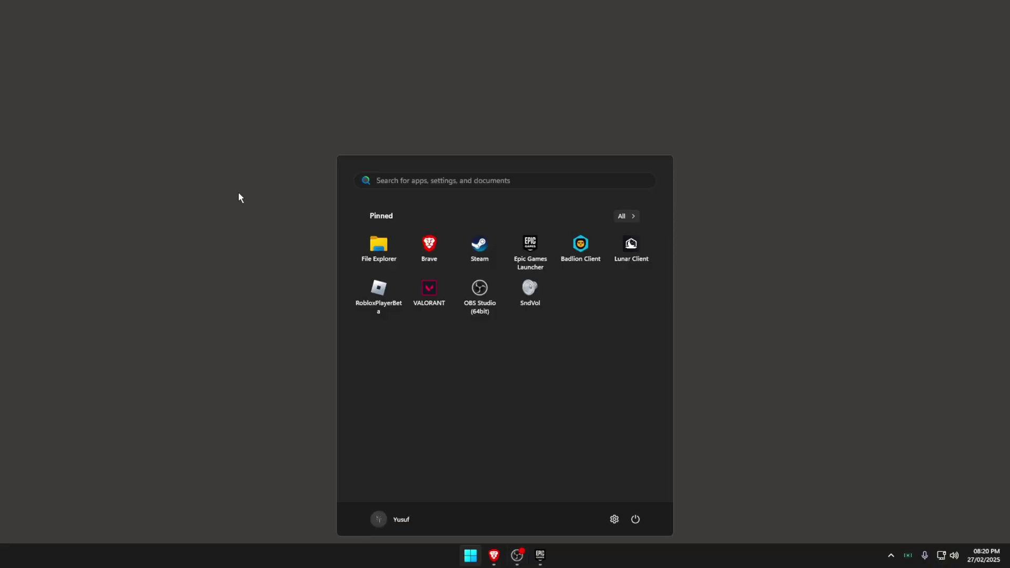
pyautogui.write('powershe')
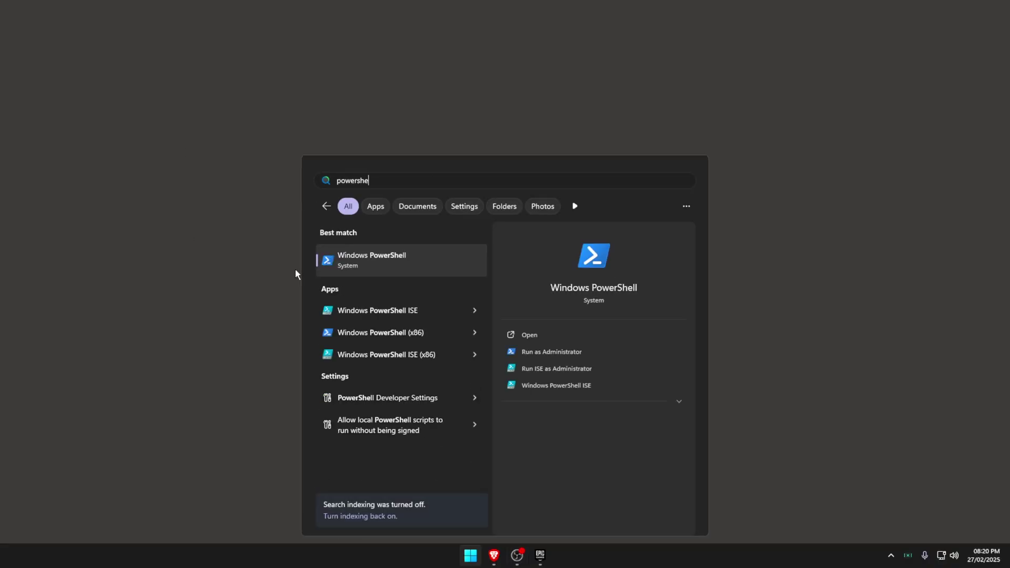
pyautogui.hotkey('ctrl', 'a')
pyautogui.write('comm')
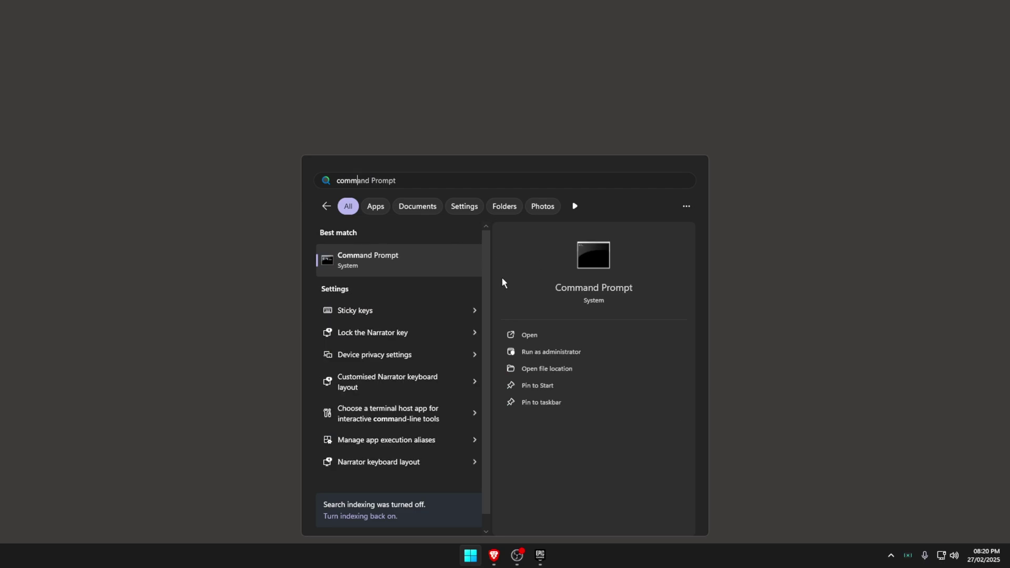
pyautogui.hotkey('ctrl', 'a')
pyautogui.write('power')
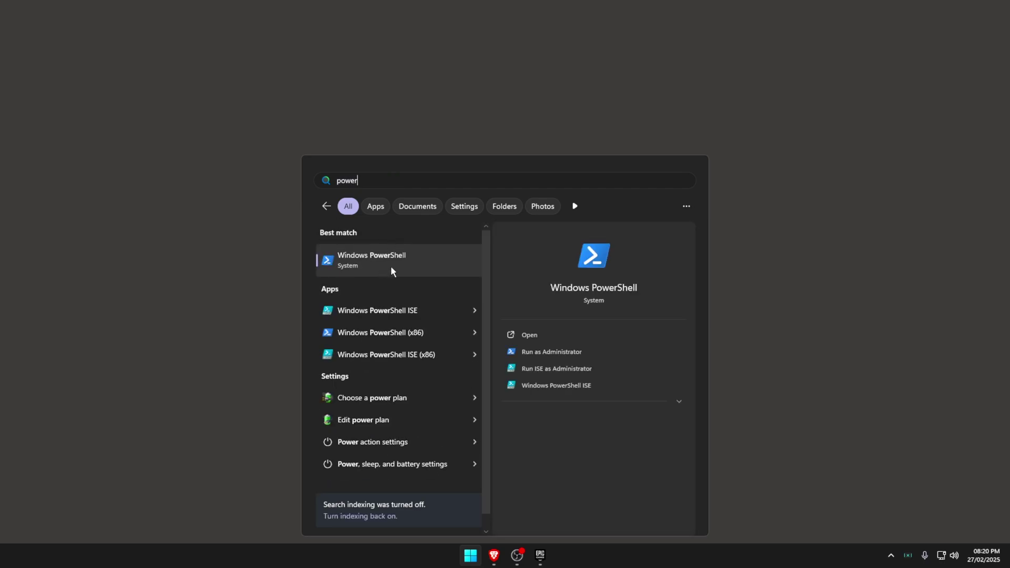
pyautogui.rightClick(431, 266)
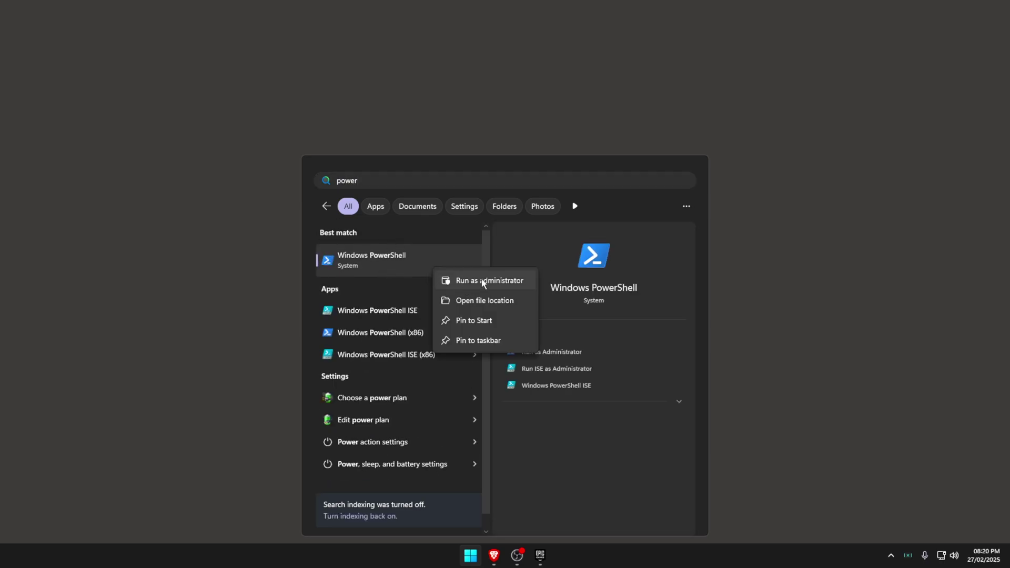
pyautogui.click(530, 280)
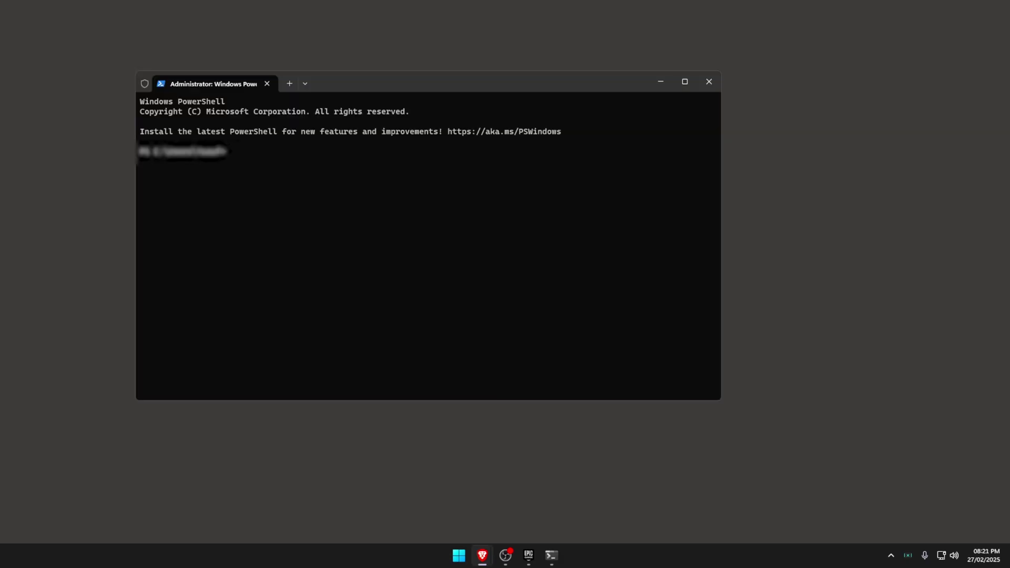
pyautogui.moveTo(423, 85); pyautogui.dragTo(433, 87)
pyautogui.write('irm "https://christitus.com/win" | iex')
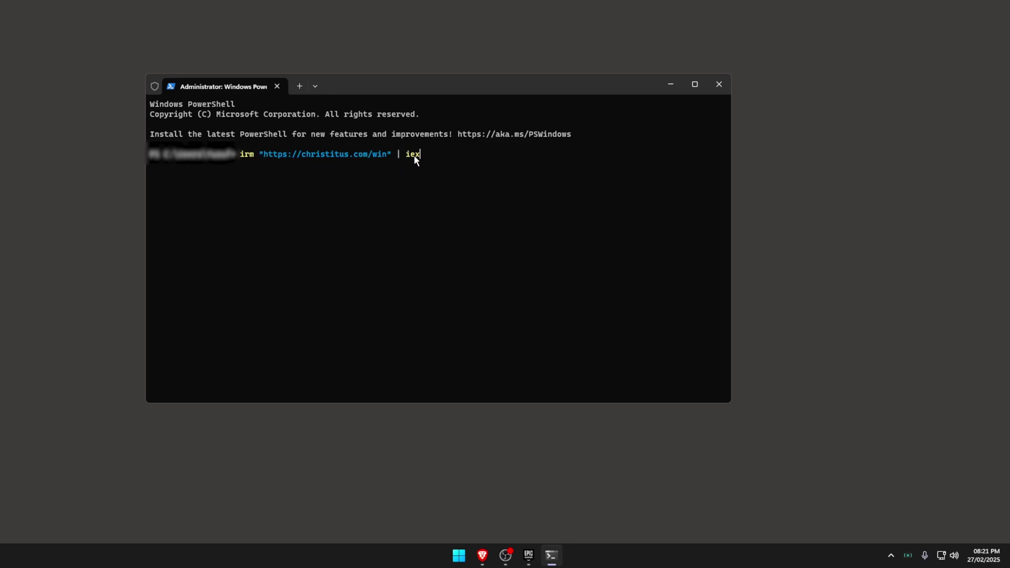
pyautogui.press('super')
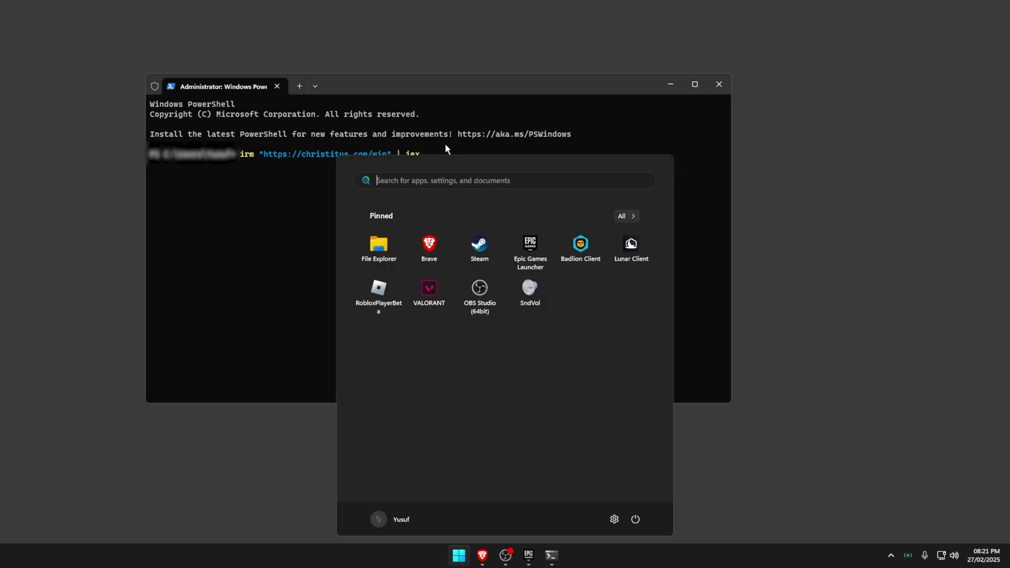
pyautogui.write('irm "https://christitus.com/win" | iex')
pyautogui.moveTo(478, 182); pyautogui.dragTo(232, 165)
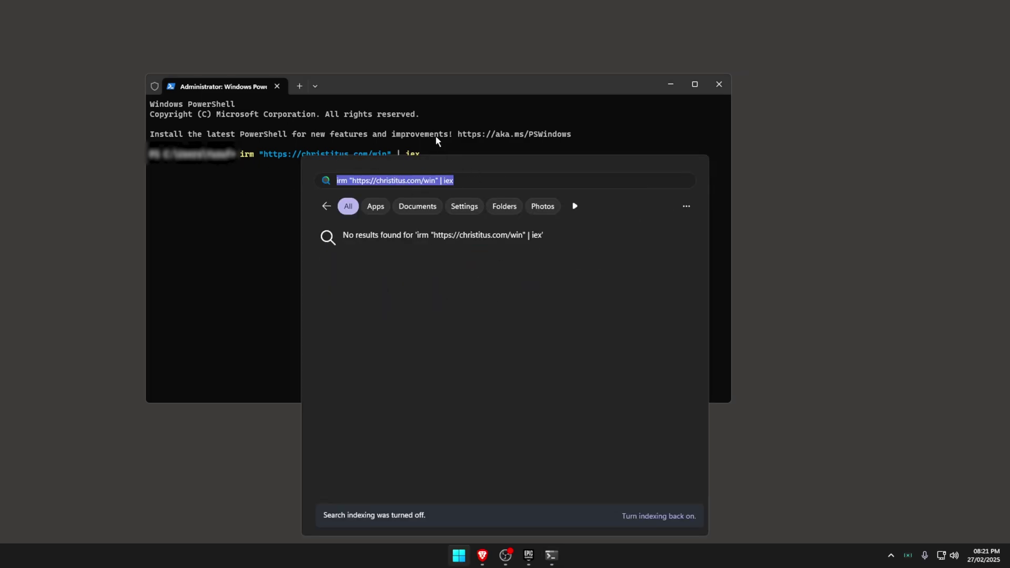
pyautogui.click(429, 84)
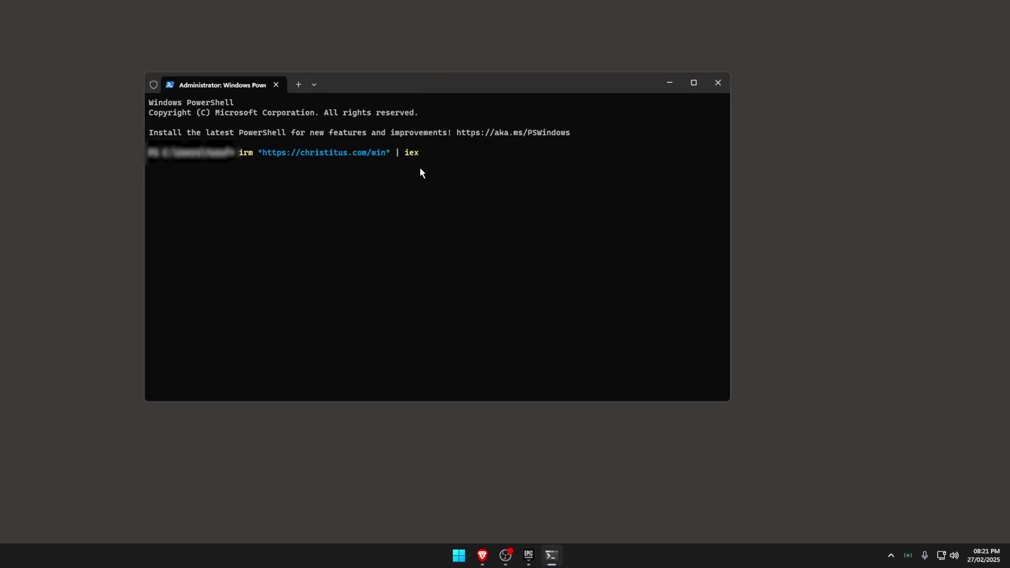
pyautogui.press('Return')
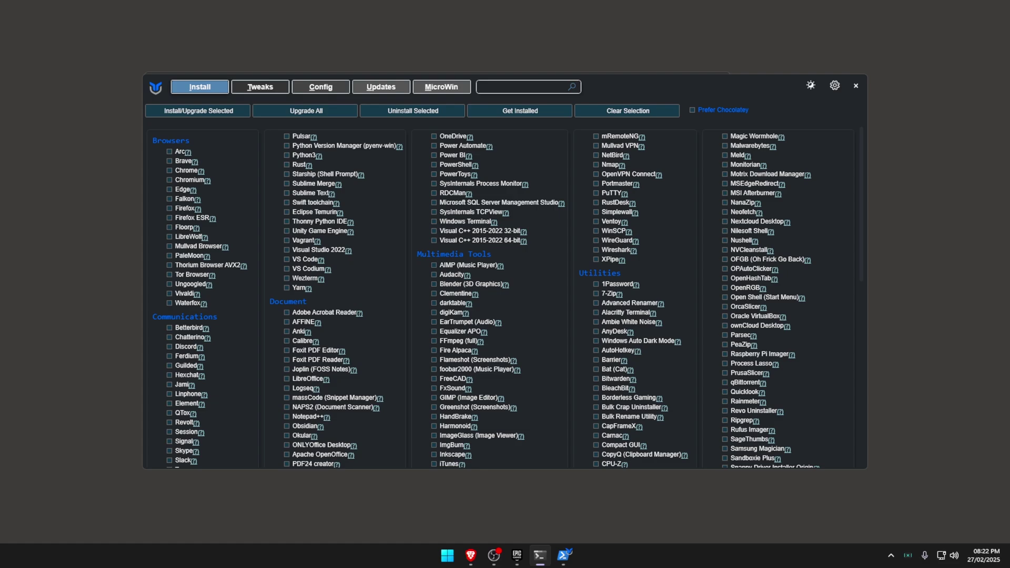
# - Look over the ChrisTitusTech/winutil repository page on GitHub in the browser, and return to the Windows utility
pyautogui.moveTo(0, 18); pyautogui.dragTo(444, 16)
pyautogui.doubleClick(495, 25)
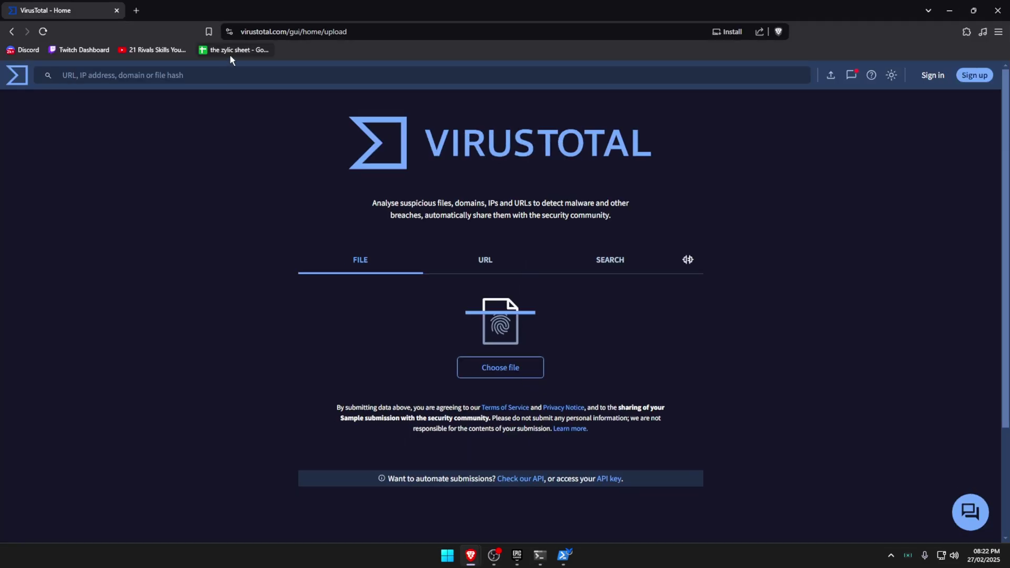
pyautogui.click(116, 11)
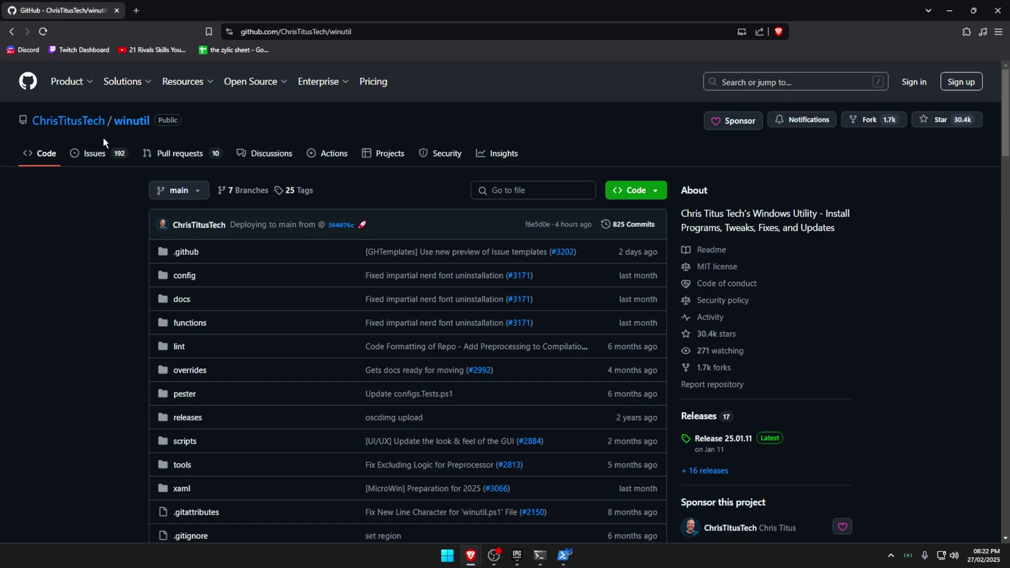
pyautogui.scroll(-3, 146, 327)
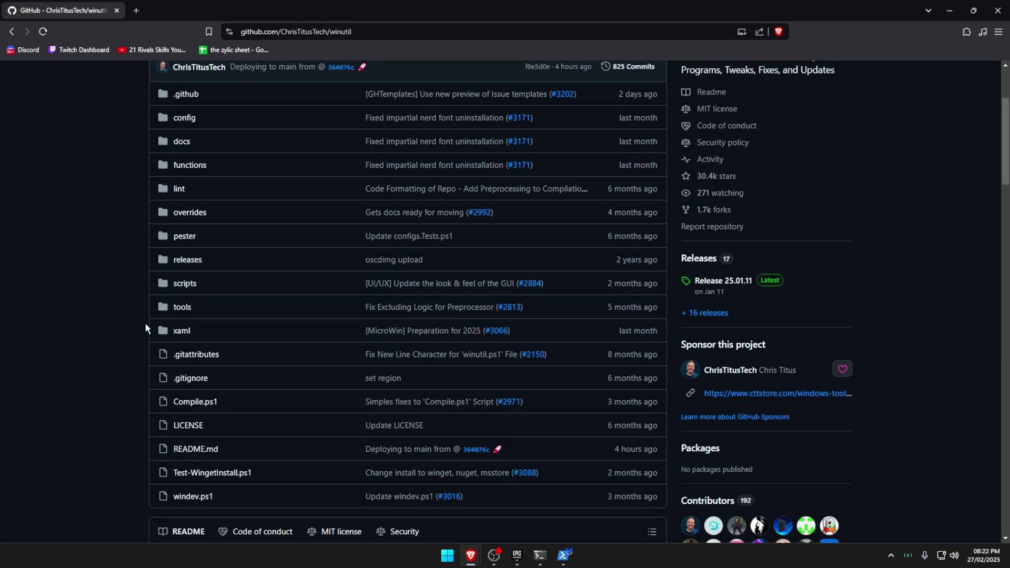
pyautogui.scroll(-8, 146, 324)
pyautogui.scroll(3, 361, 379)
pyautogui.scroll(-20, 857, 324)
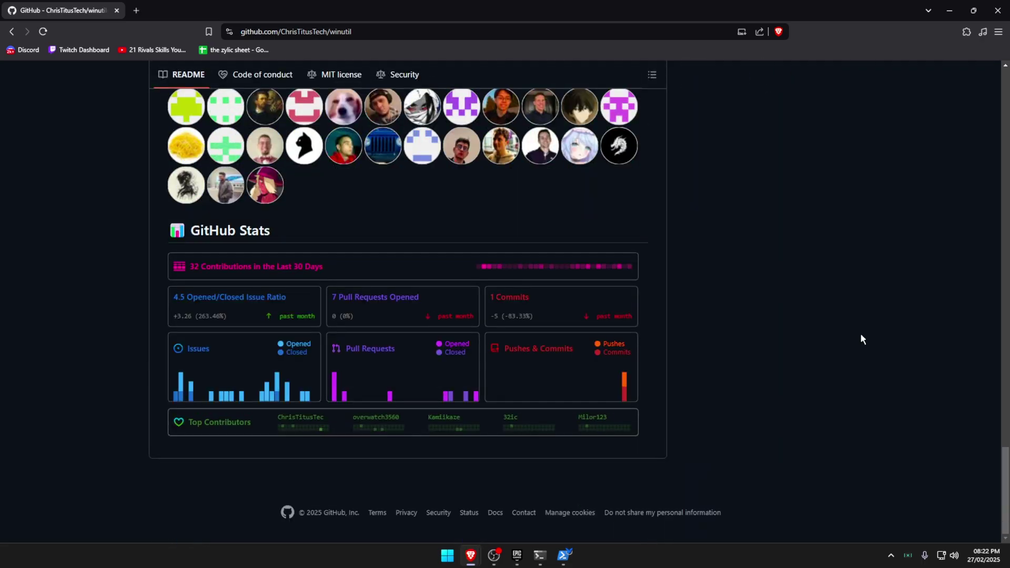
pyautogui.scroll(5, 861, 339)
pyautogui.click(563, 555)
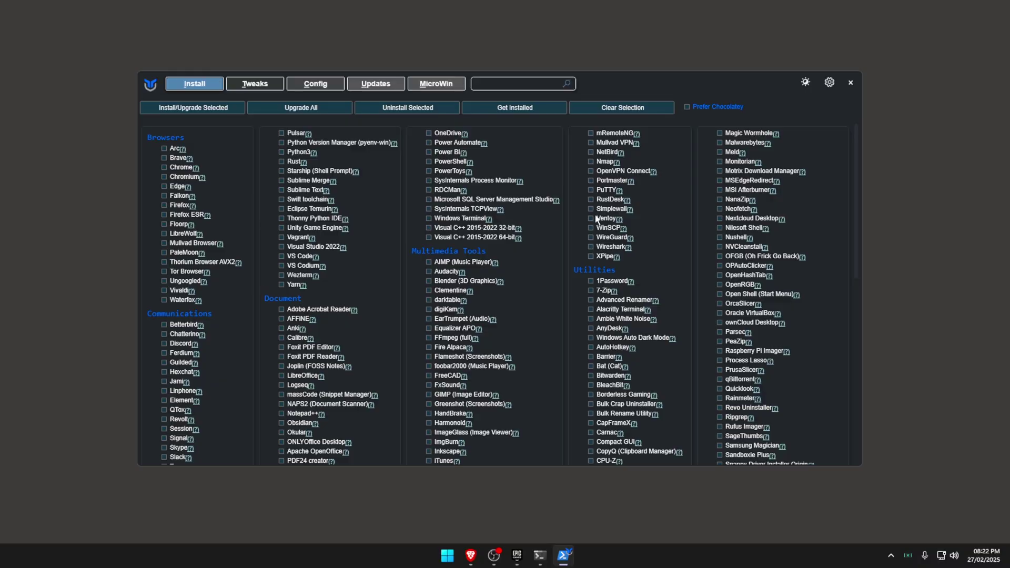
pyautogui.rightClick(568, 558)
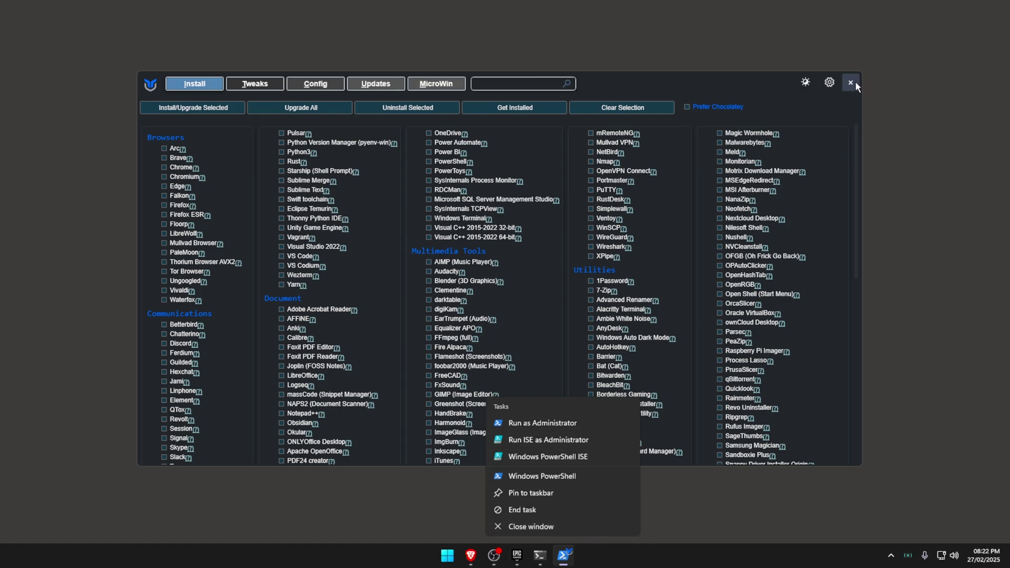
pyautogui.click(766, 80)
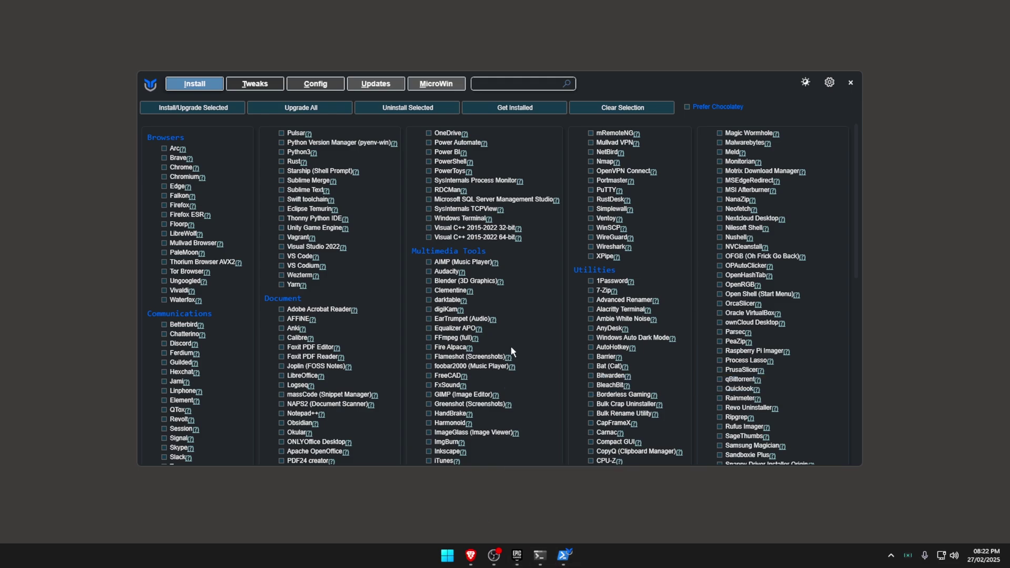
# - Select the Standard recommended tweaks, keeping both Disable Location Tracking and Disable Wifi-Sense ticked
pyautogui.hotkey('alt', 't')
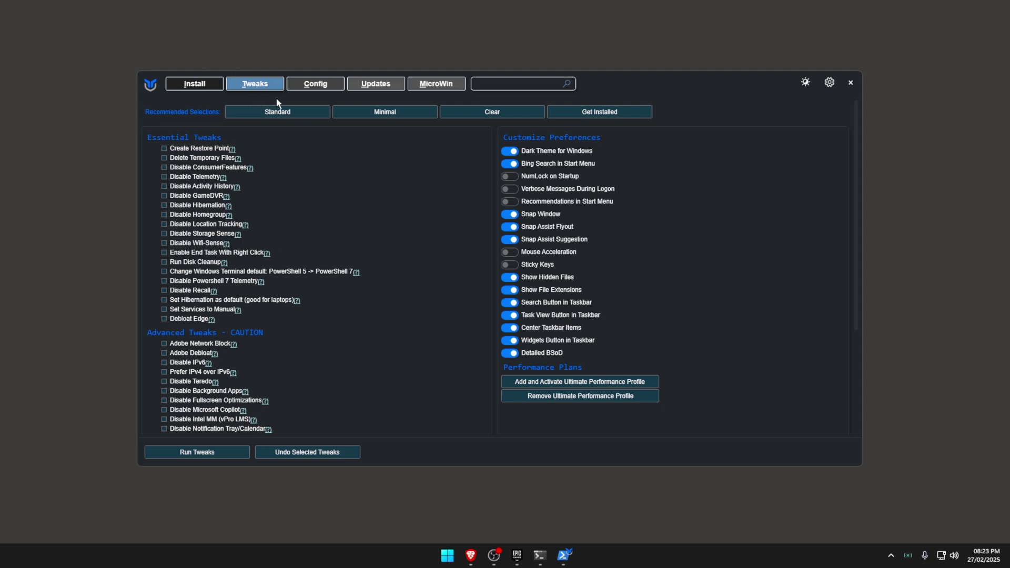
pyautogui.scroll(-3, 359, 364)
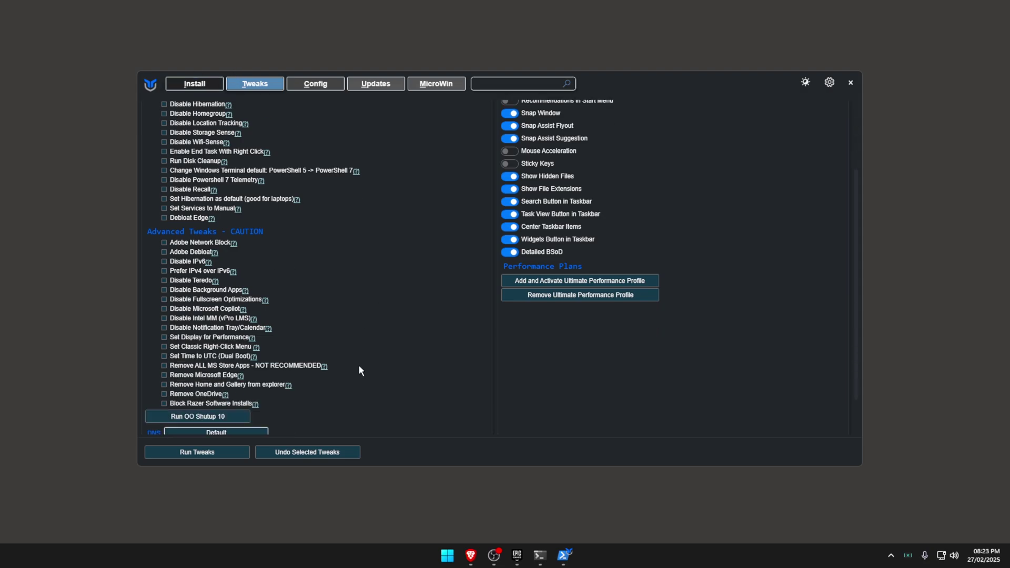
pyautogui.scroll(3, 274, 295)
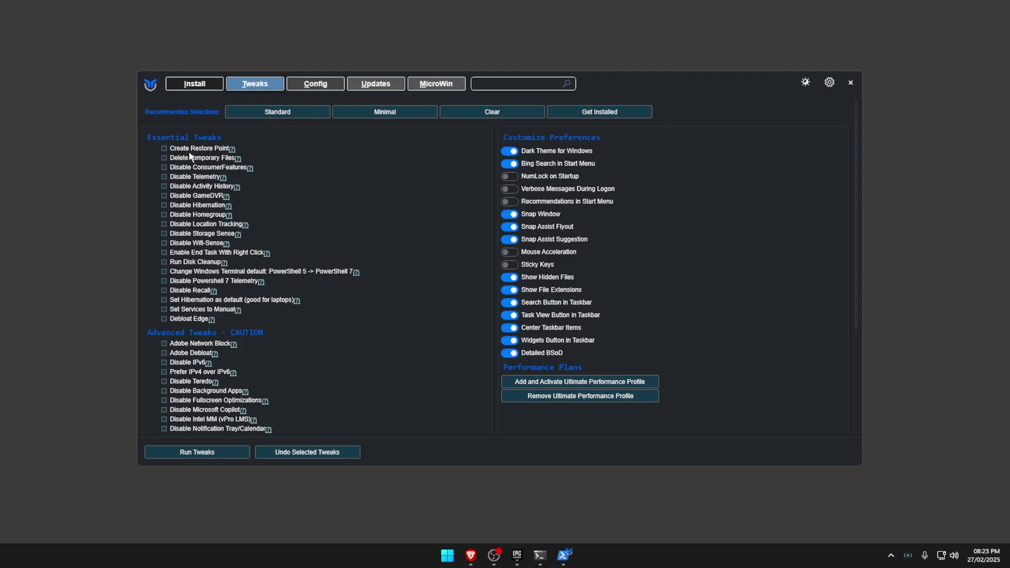
pyautogui.click(290, 112)
pyautogui.click(195, 223)
pyautogui.moveTo(220, 225)
pyautogui.moveTo(217, 245)
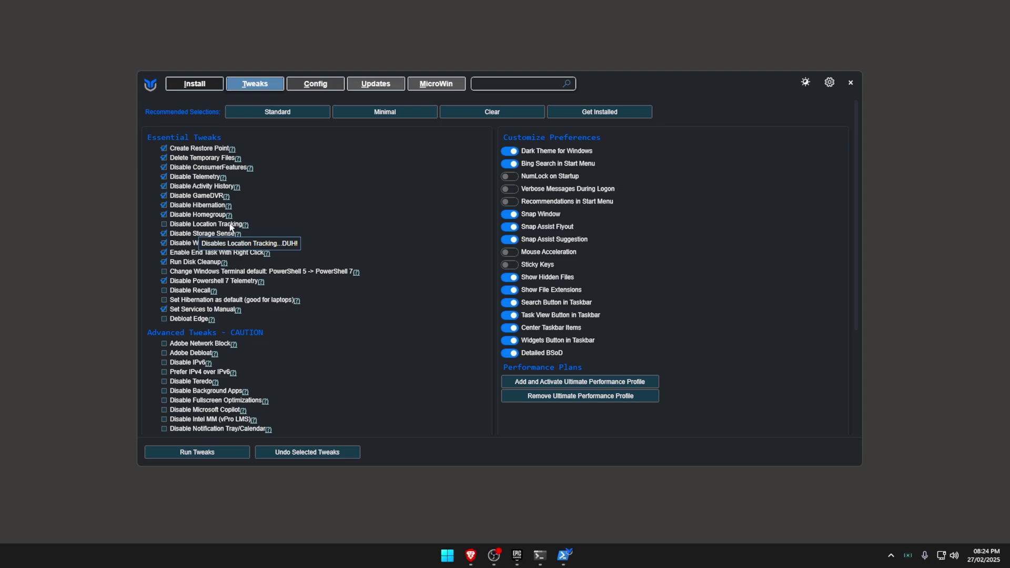
pyautogui.click(225, 244)
pyautogui.click(225, 244)
pyautogui.click(199, 224)
pyautogui.moveTo(204, 180)
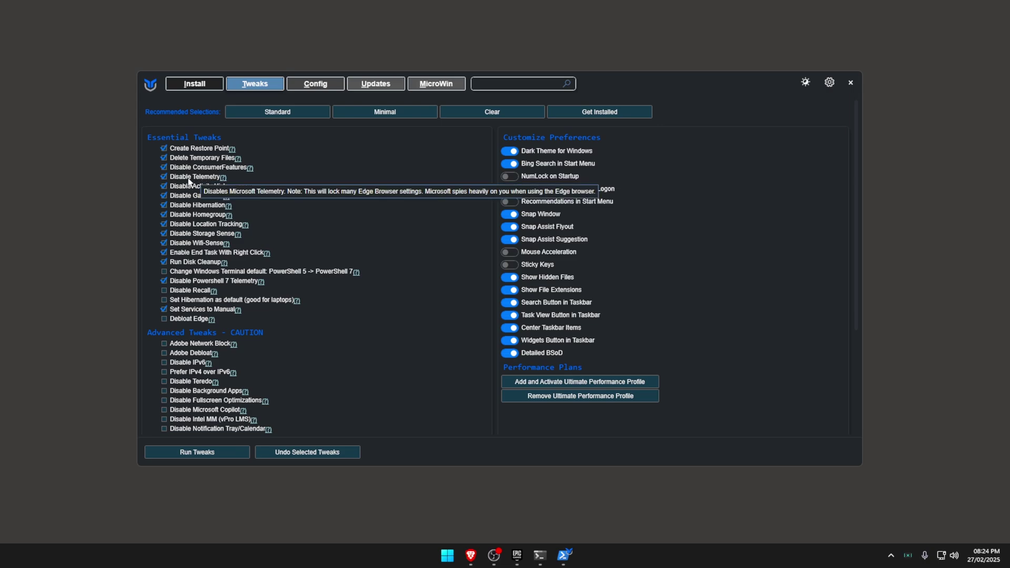
# - Tick Brave in the utility's list of installable browsers
pyautogui.click(195, 84)
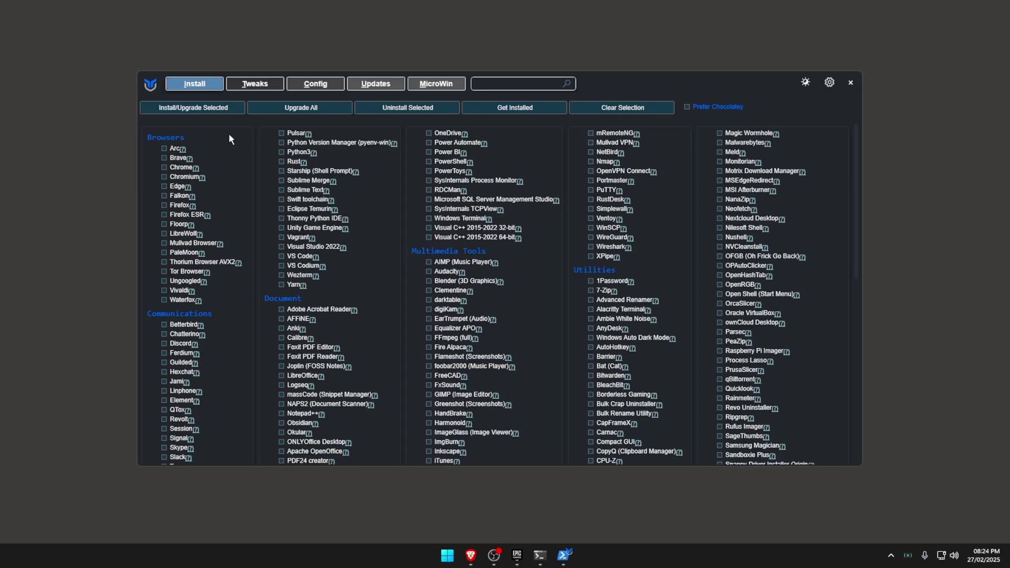
pyautogui.click(258, 84)
pyautogui.click(209, 85)
pyautogui.click(174, 159)
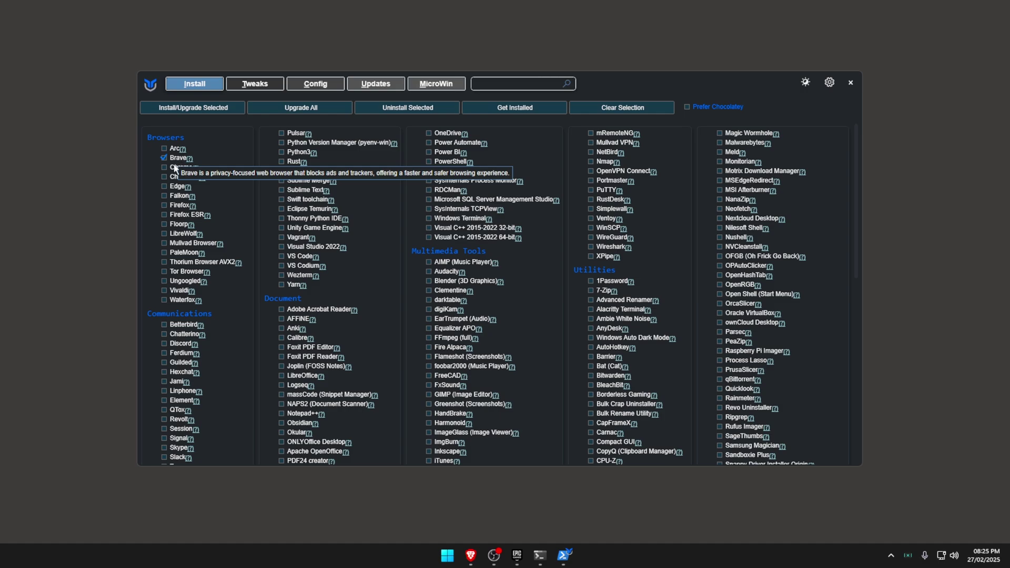
# - Review the utility's advanced tweaks and its configuration features and fixes, and open the Start menu
pyautogui.click(267, 86)
pyautogui.scroll(-2, 175, 194)
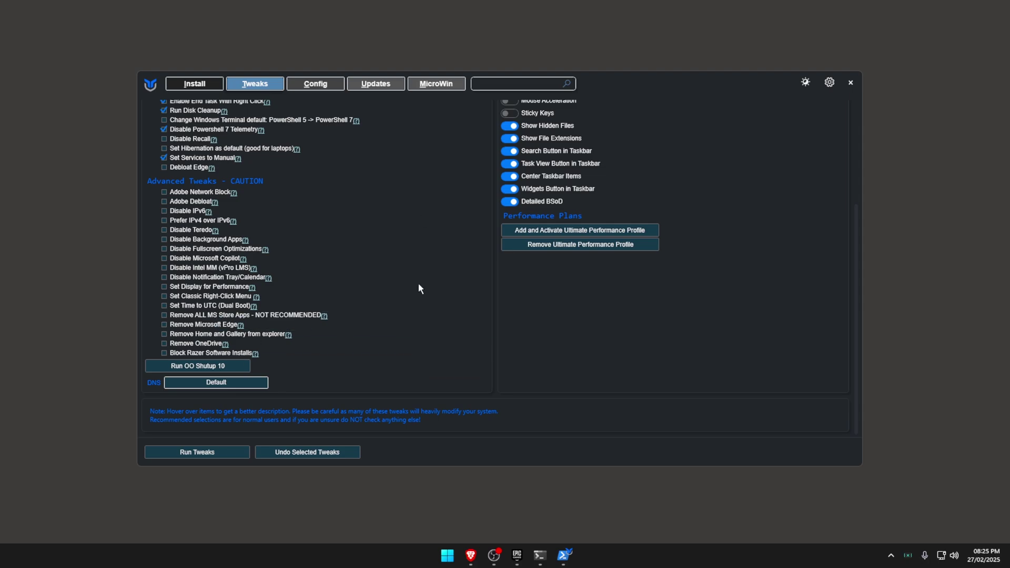
pyautogui.scroll(6, 271, 221)
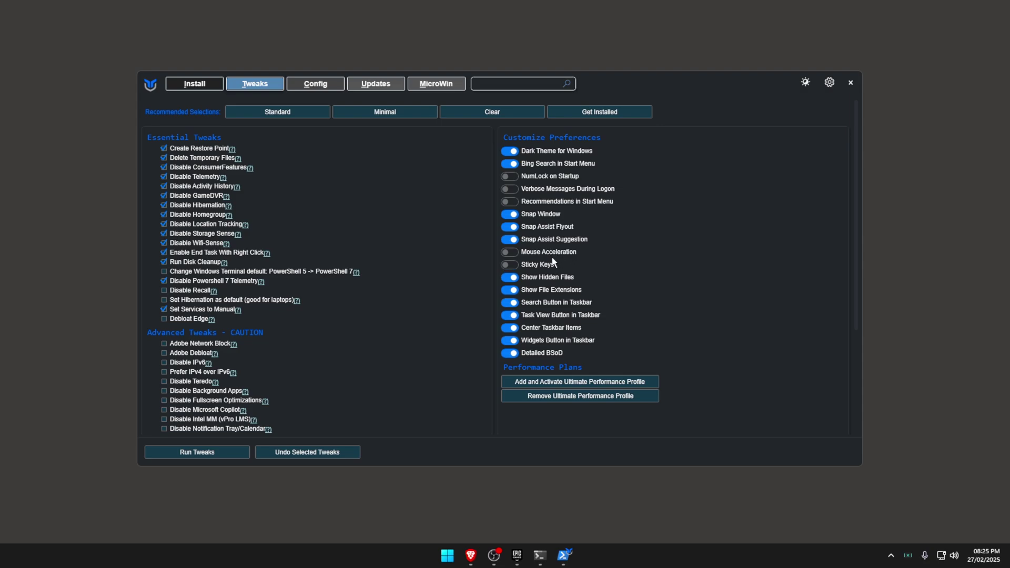
pyautogui.click(315, 84)
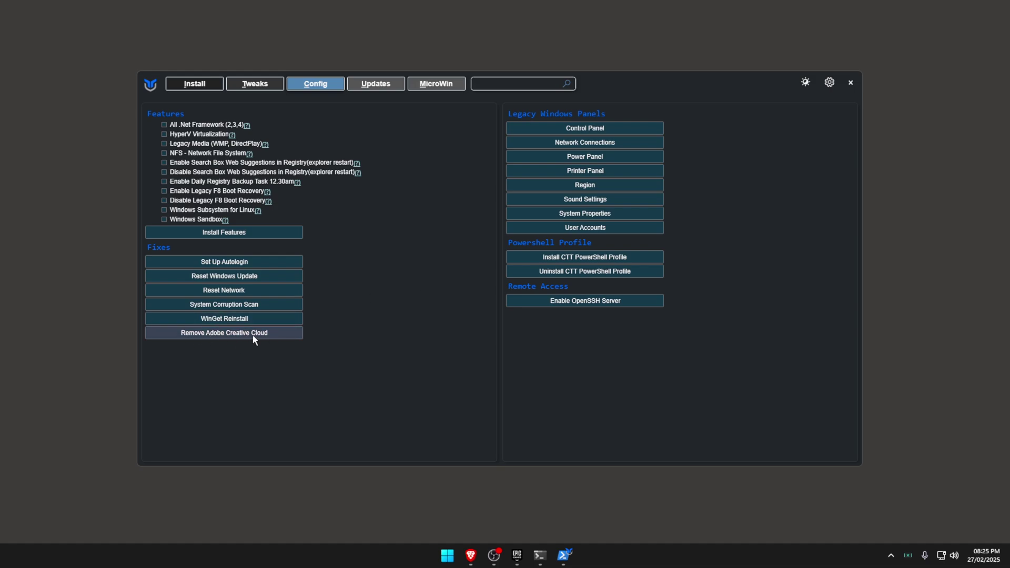
pyautogui.click(236, 337)
pyautogui.click(254, 84)
pyautogui.scroll(-2, 269, 431)
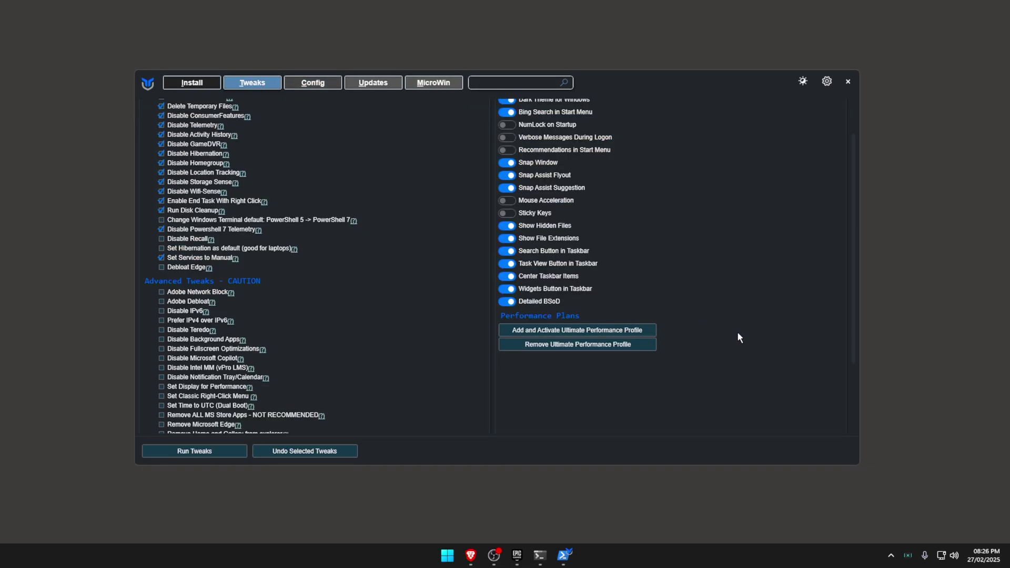
pyautogui.press('super')
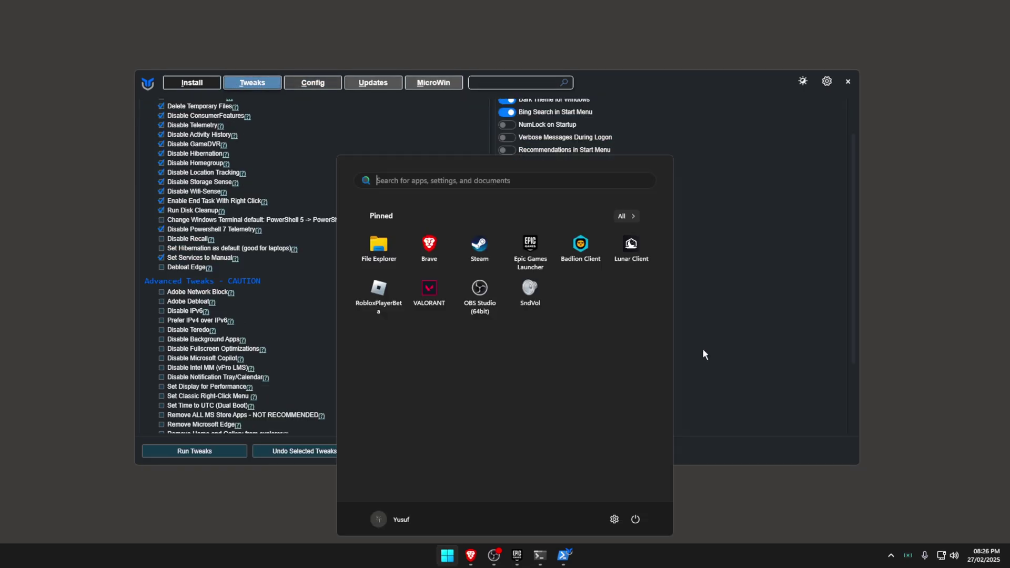
# - Open the power plan settings, look over the preferred and additional power plans, and close the window
pyautogui.write('edit')
pyautogui.press('Escape')
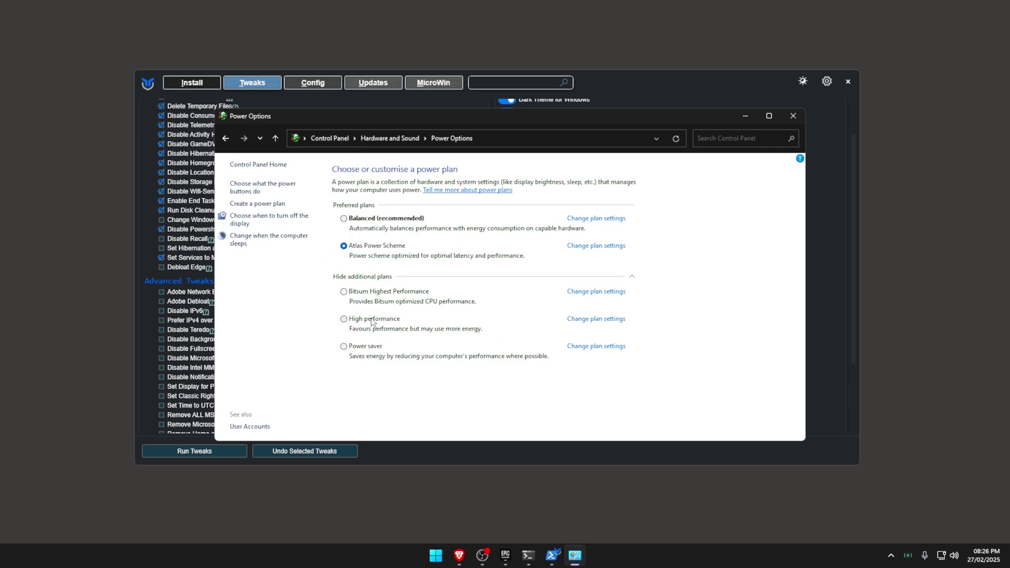
pyautogui.moveTo(579, 116); pyautogui.dragTo(570, 108)
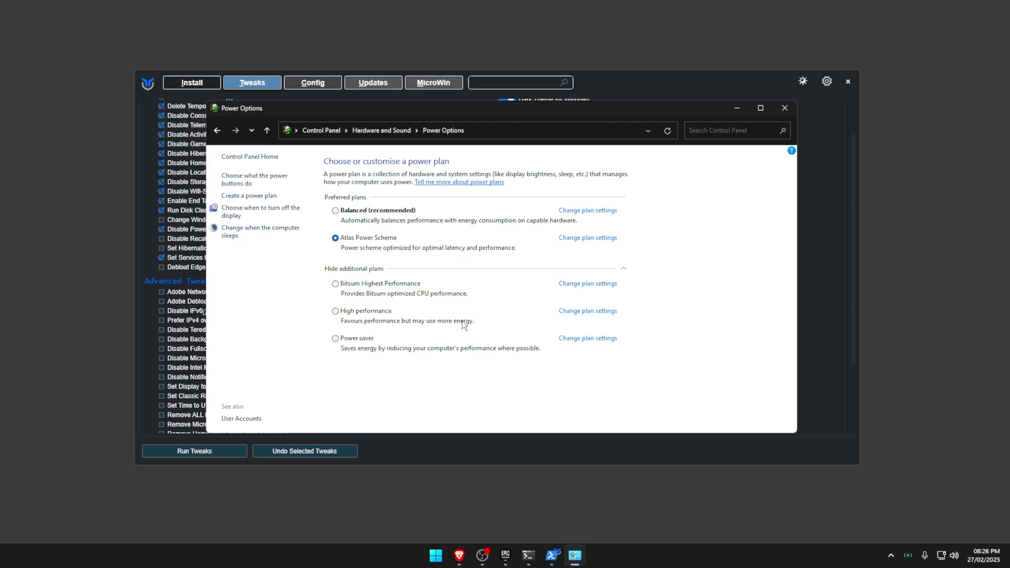
pyautogui.click(785, 108)
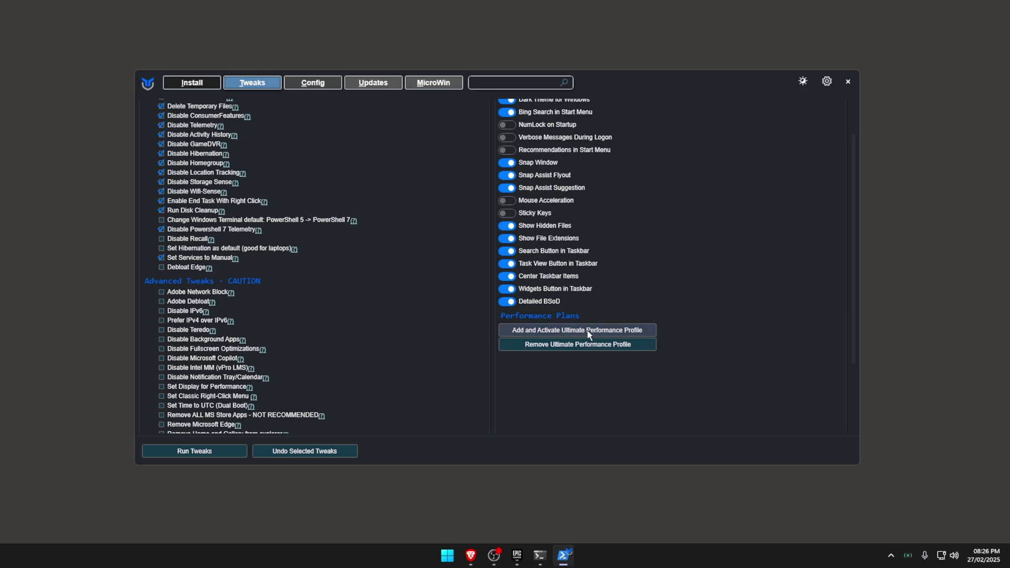
# - Review the utility's tweaks and Ultimate Performance Profile options, and open its configuration features and fixes
pyautogui.scroll(1, 711, 186)
pyautogui.scroll(-4, 712, 186)
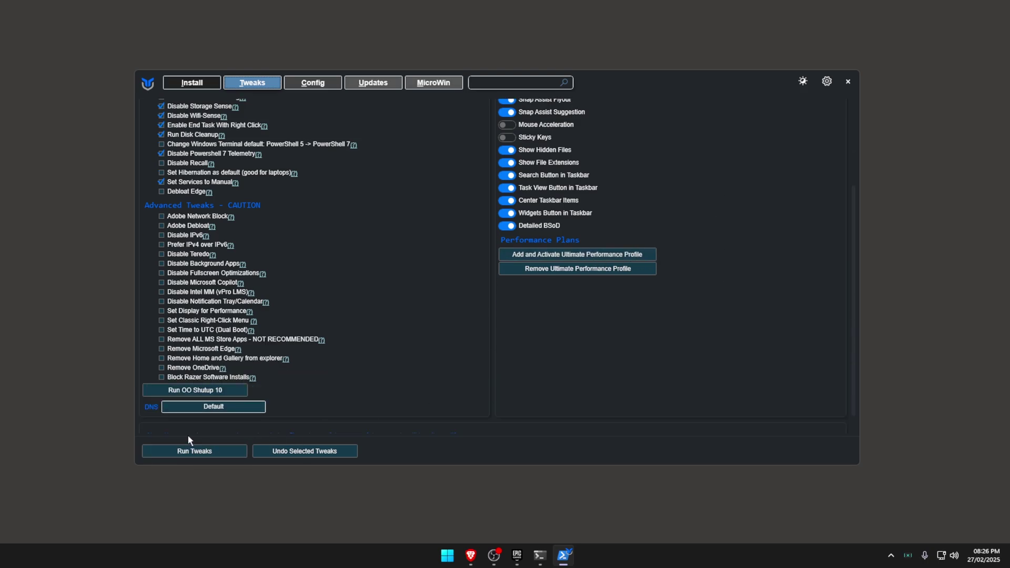
pyautogui.scroll(5, 230, 228)
pyautogui.click(312, 82)
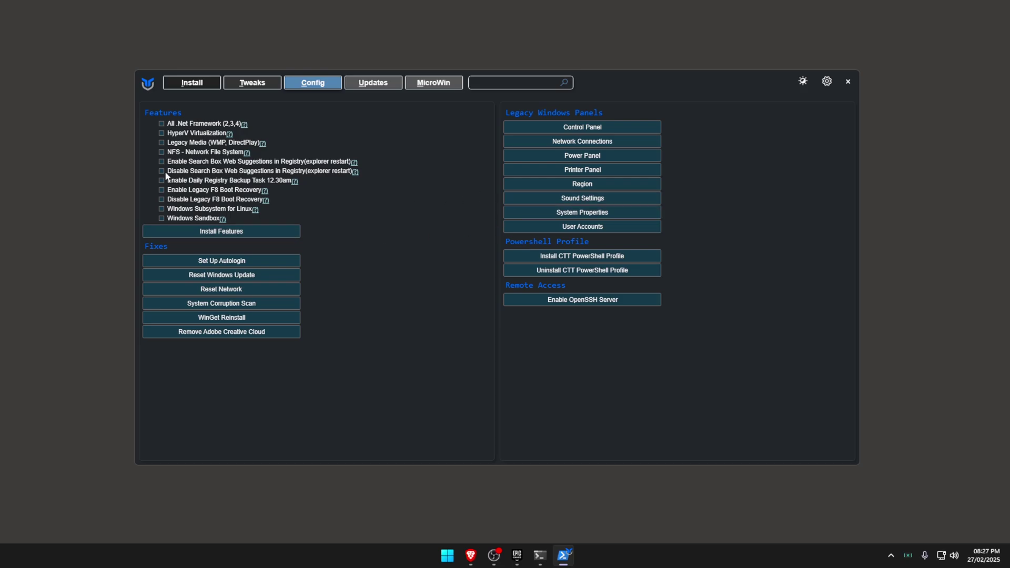
pyautogui.hotkey('alt', 'Tab')
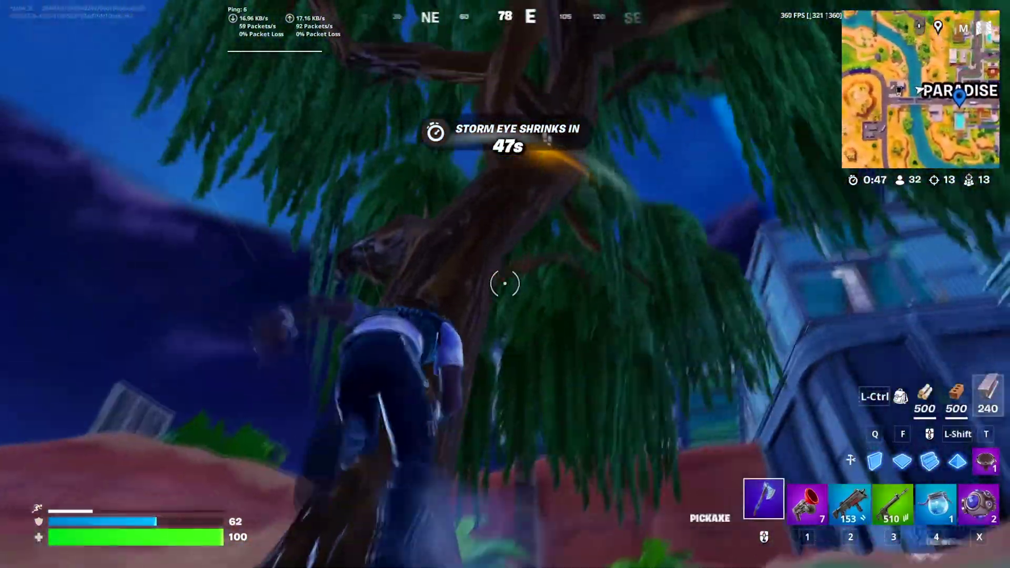
pyautogui.click(505, 284)
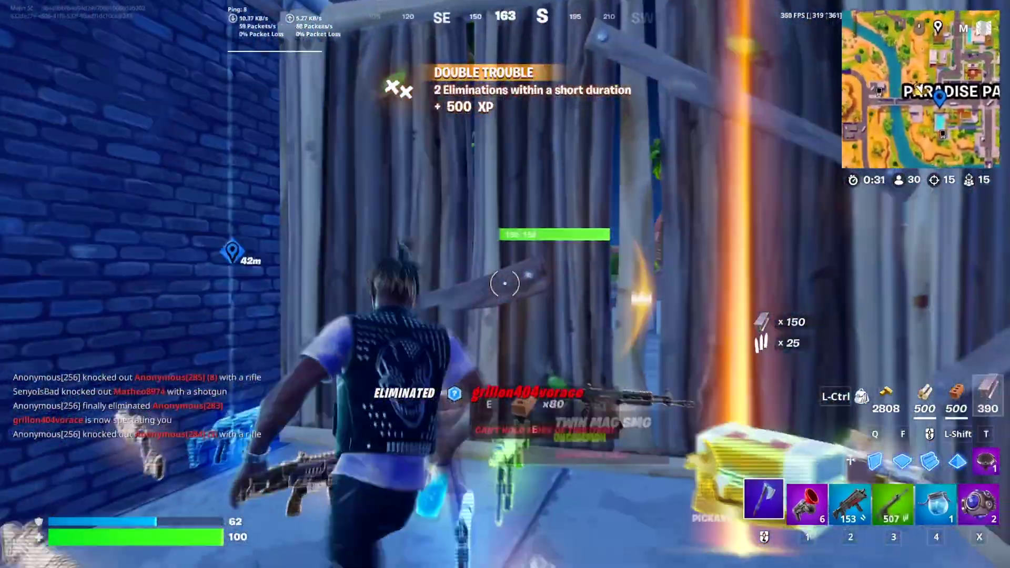
pyautogui.click(504, 283)
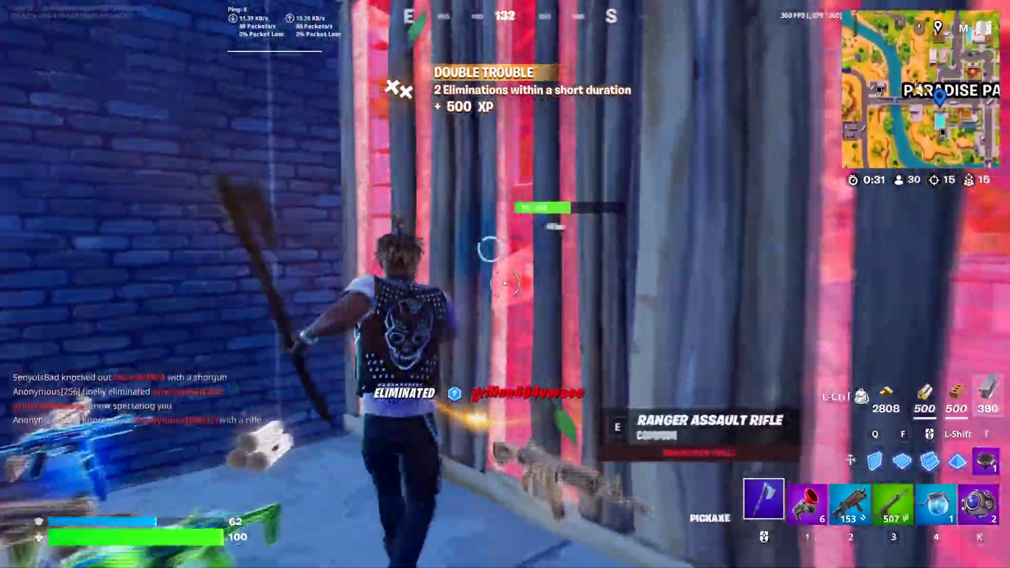
pyautogui.press('1')
pyautogui.click(505, 284)
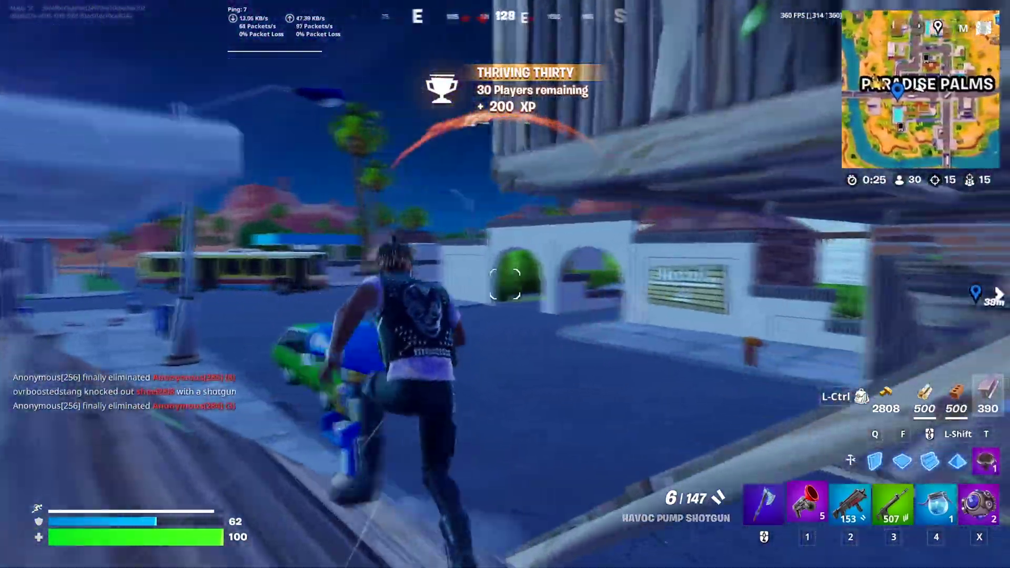
pyautogui.press('1')
pyautogui.click(505, 284)
pyautogui.press('2')
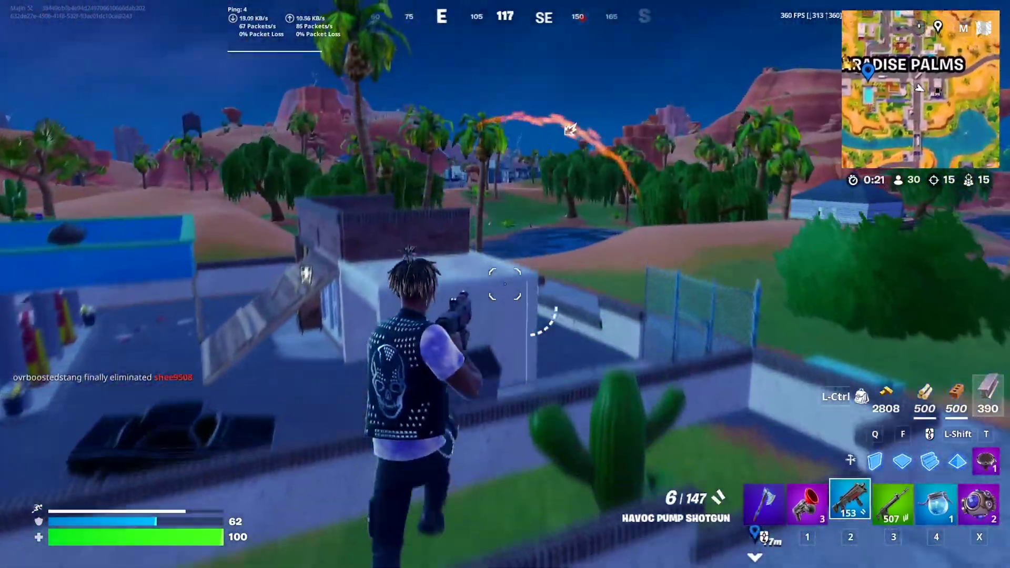
pyautogui.press('3')
pyautogui.press('2')
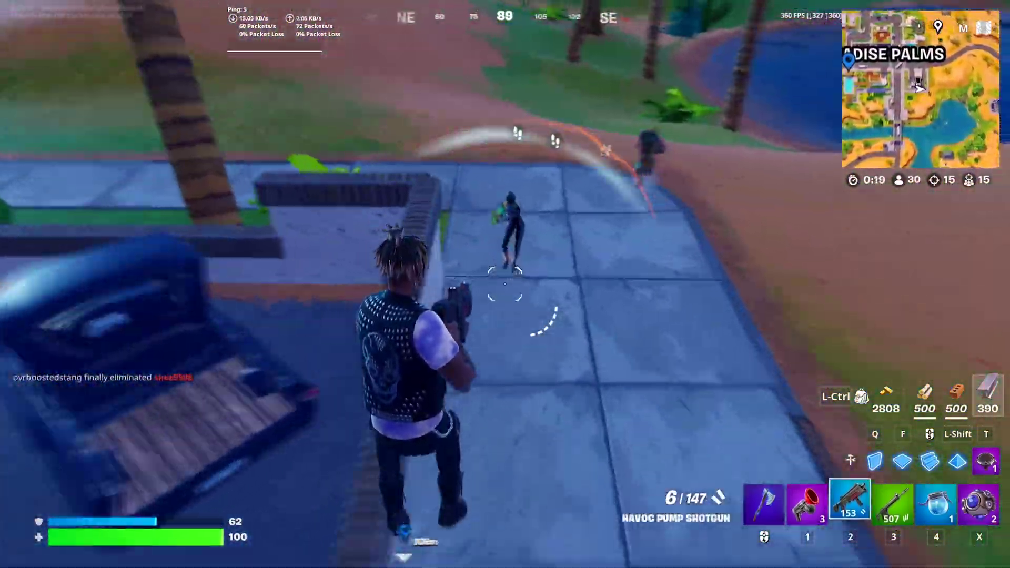